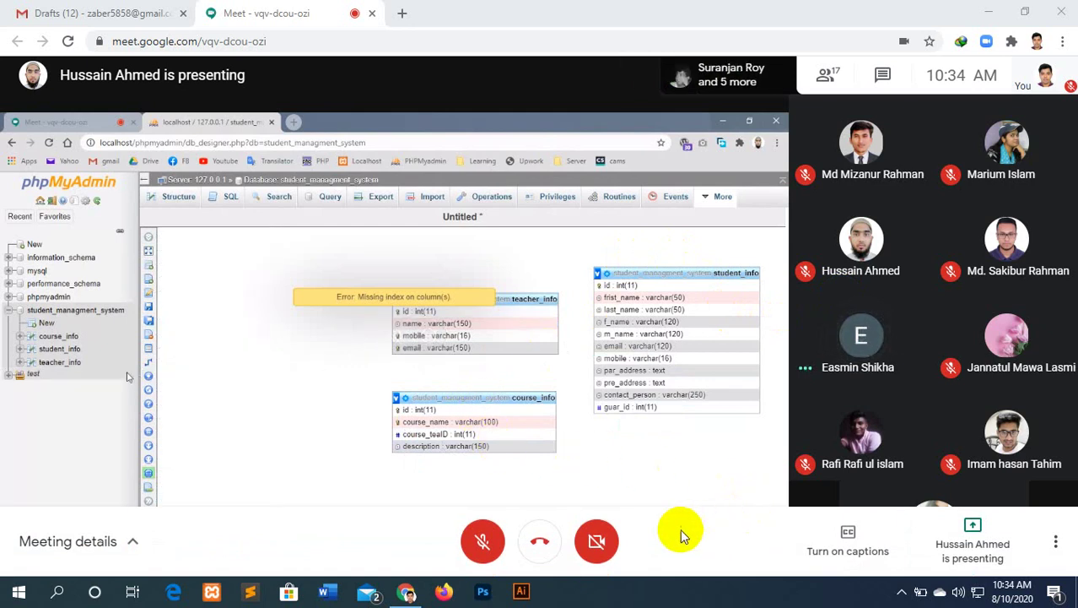
# - Unmute and re-mute the microphone twice, leaving it muted
pyautogui.click(474, 544)
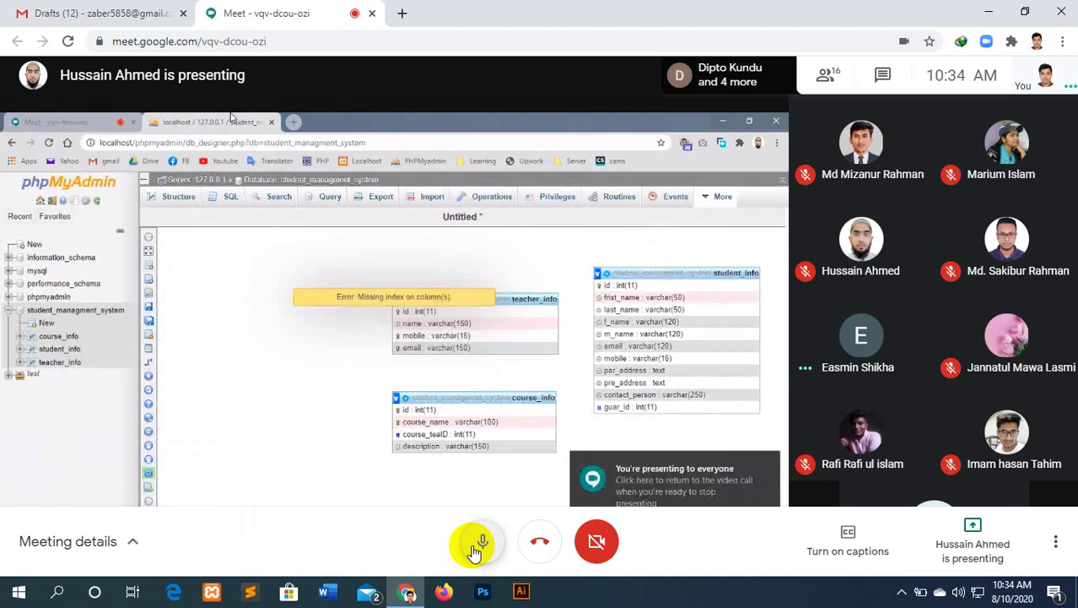
pyautogui.click(475, 550)
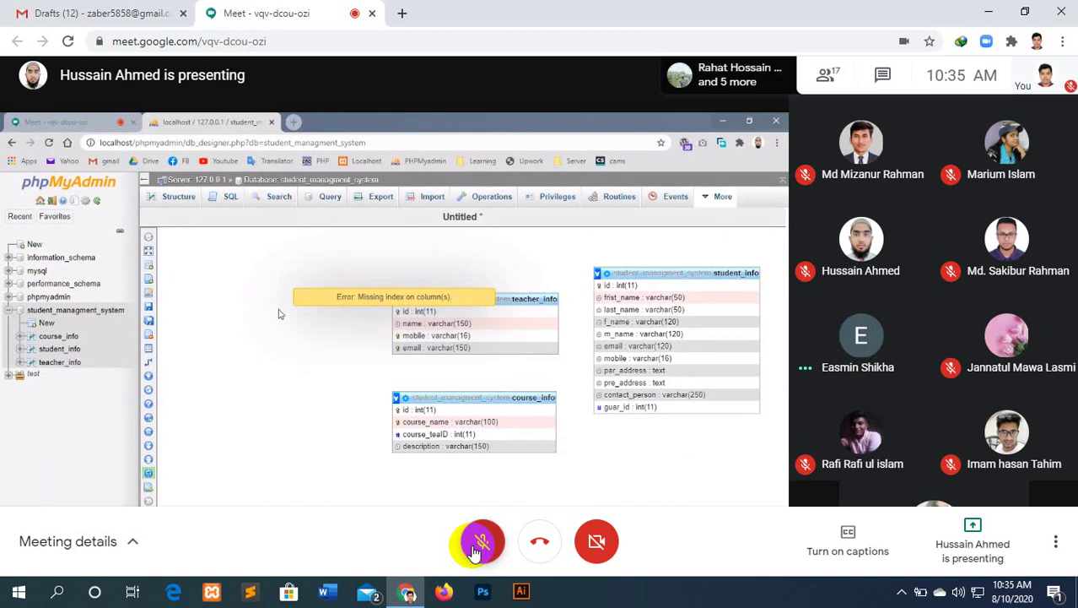
pyautogui.click(481, 541)
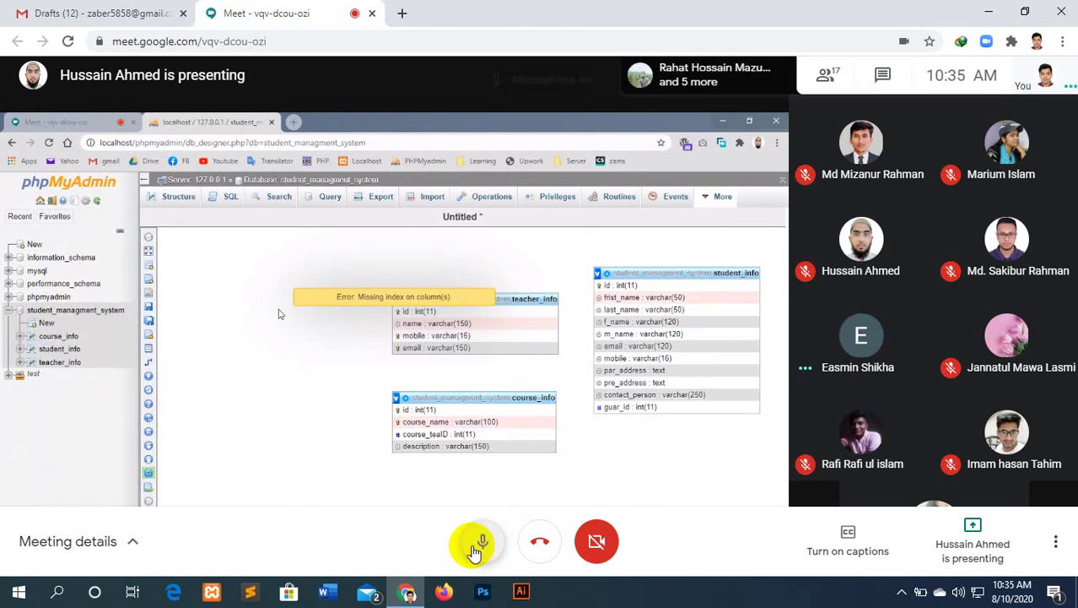
pyautogui.click(475, 548)
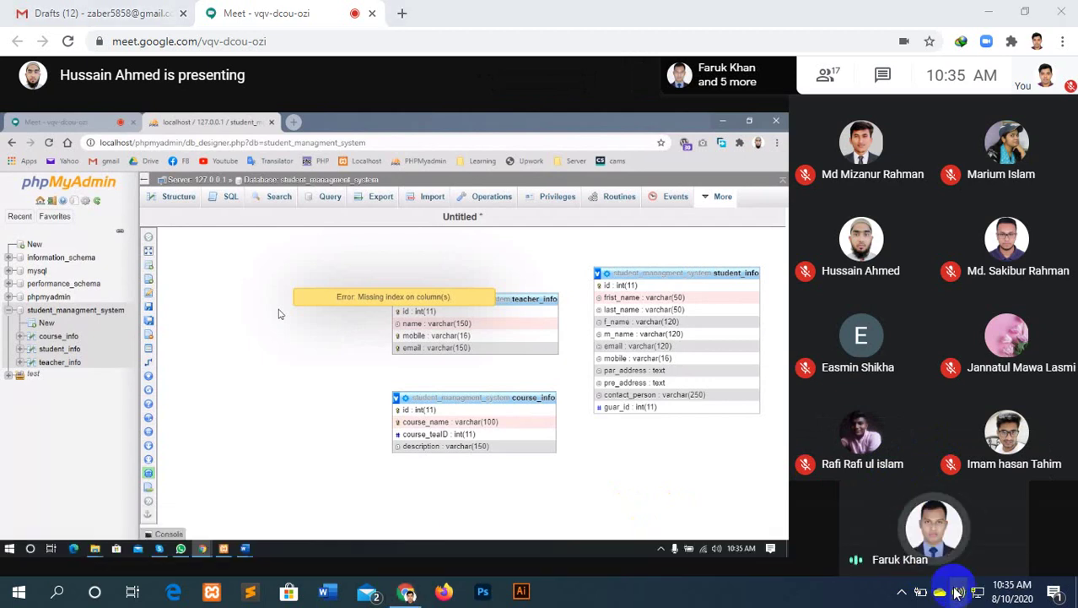
# - Lower the computer's speaker volume from 66 to 18 and close the volume control
pyautogui.click(911, 570)
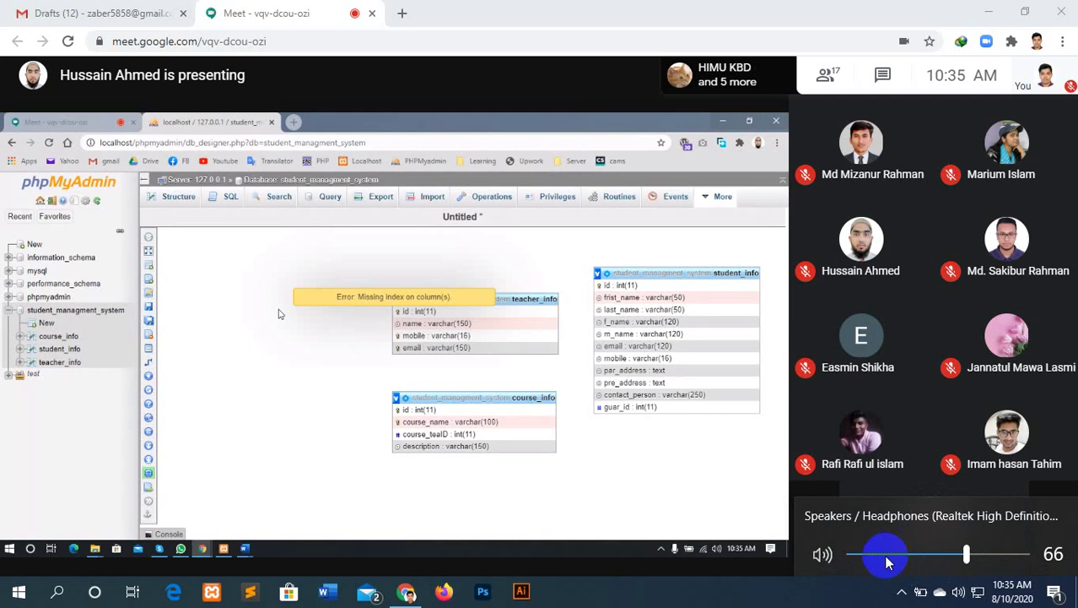
pyautogui.click(881, 557)
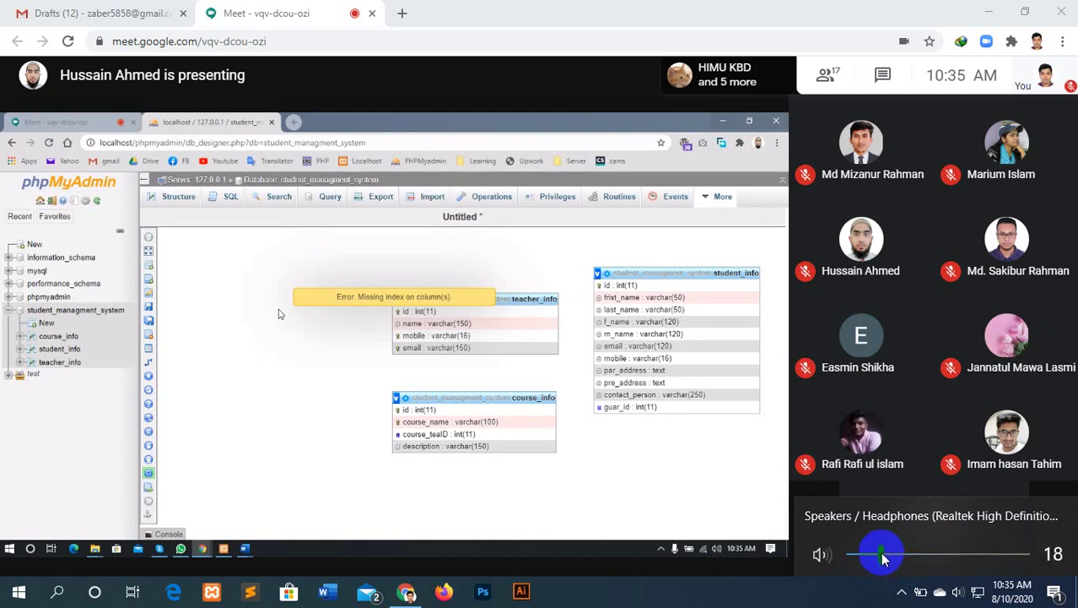
pyautogui.click(659, 601)
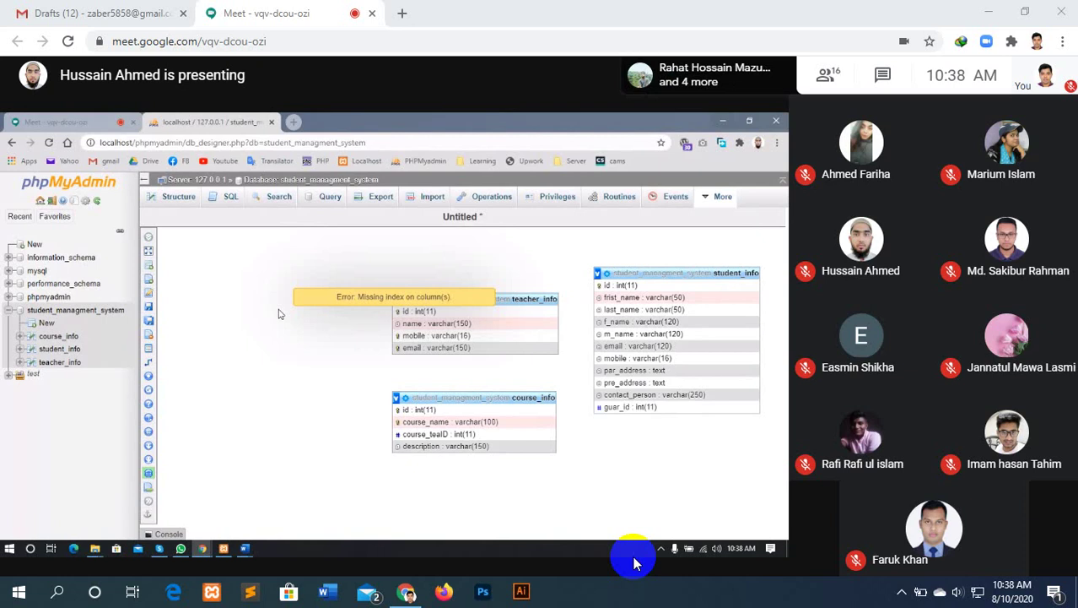
pyautogui.click(902, 591)
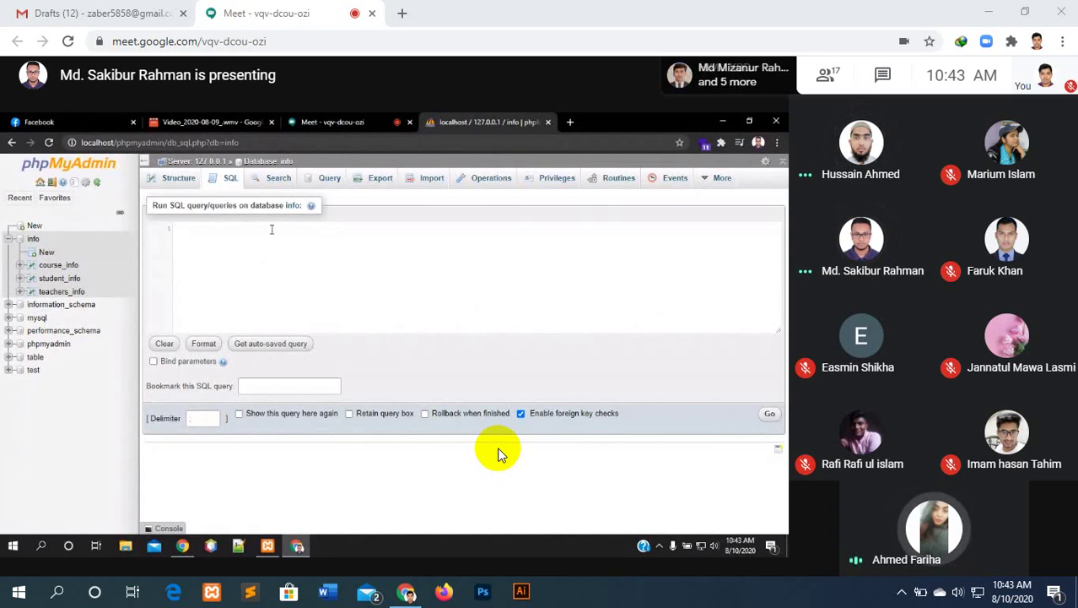
# - Show the hidden system tray icons, then close that popup
pyautogui.click(901, 592)
pyautogui.click(876, 561)
pyautogui.moveTo(452, 486)
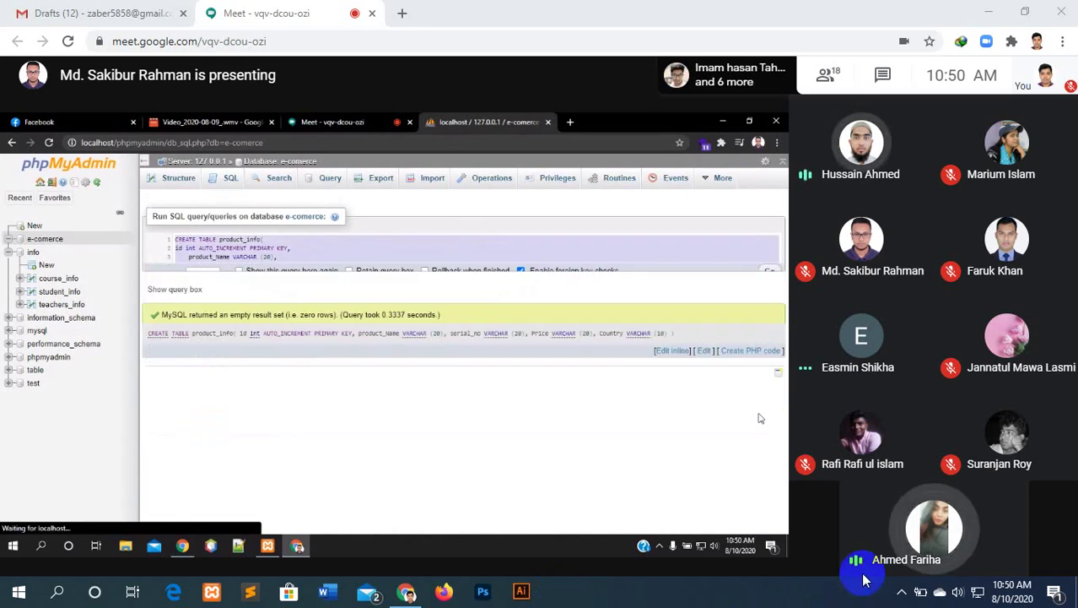
# - Check the speaker level, then unmute and re-mute the microphone twice
pyautogui.click(958, 591)
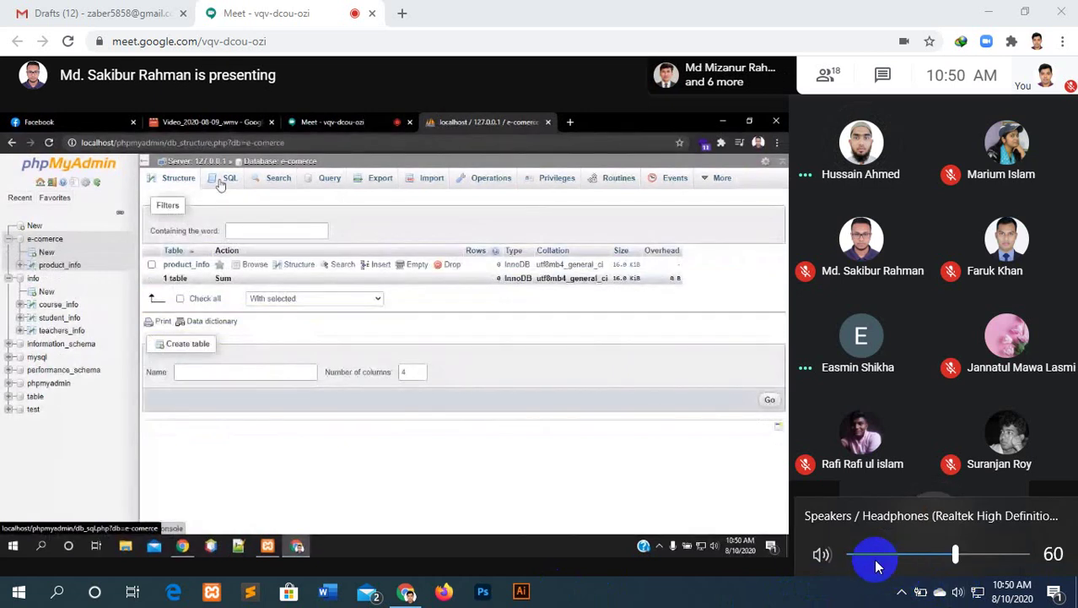
pyautogui.moveTo(480, 538)
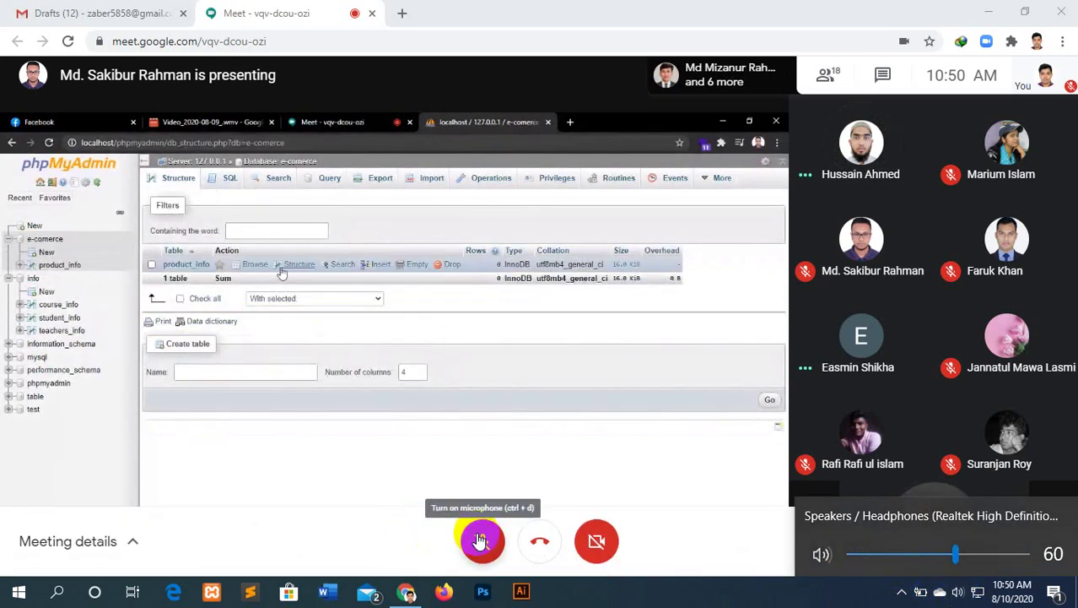
pyautogui.click(480, 540)
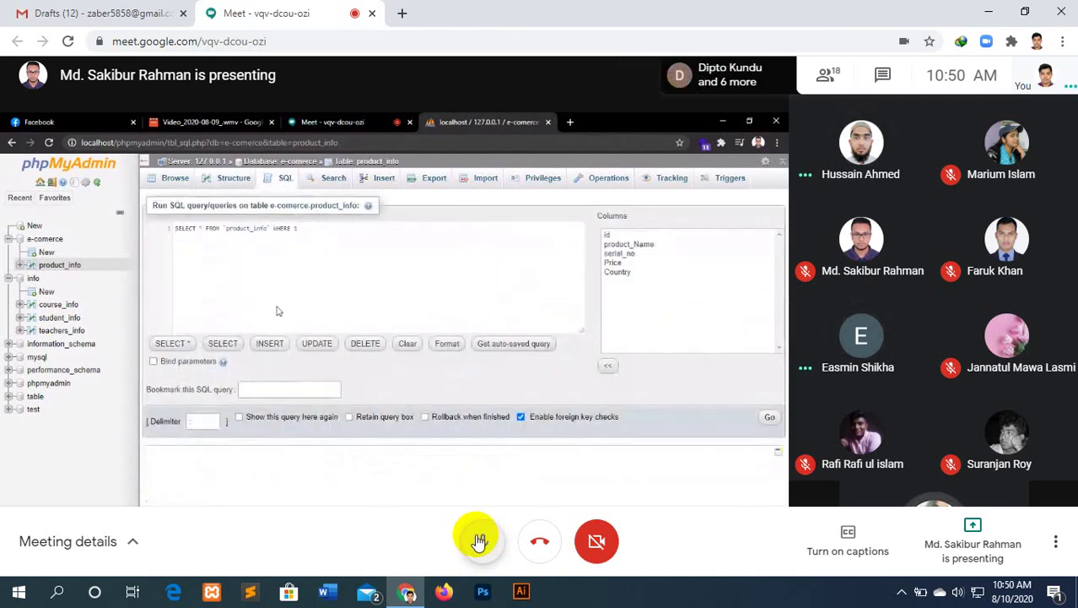
pyautogui.click(479, 541)
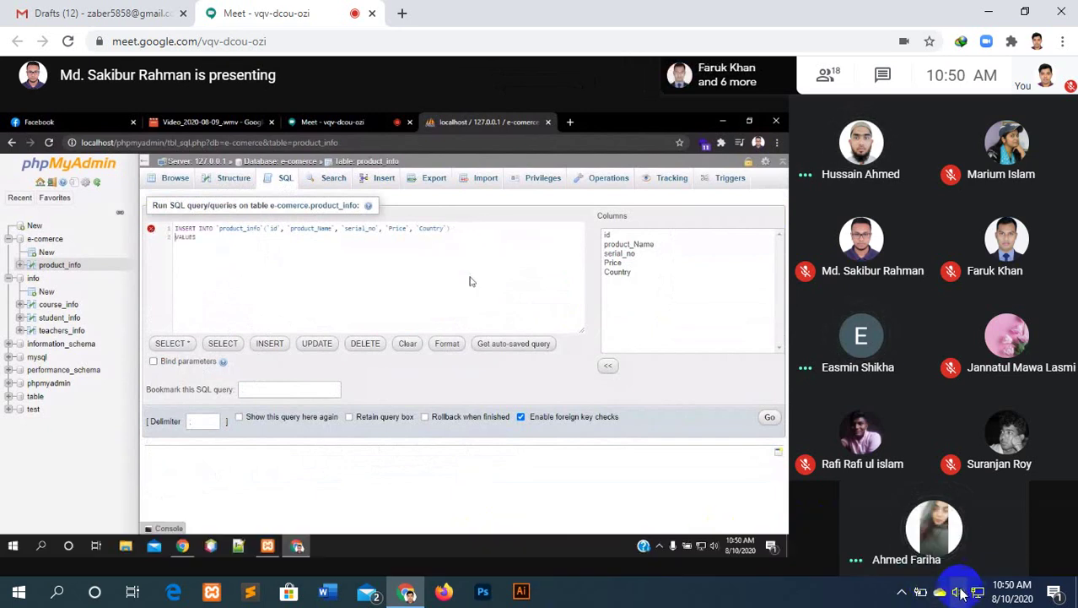
pyautogui.click(487, 546)
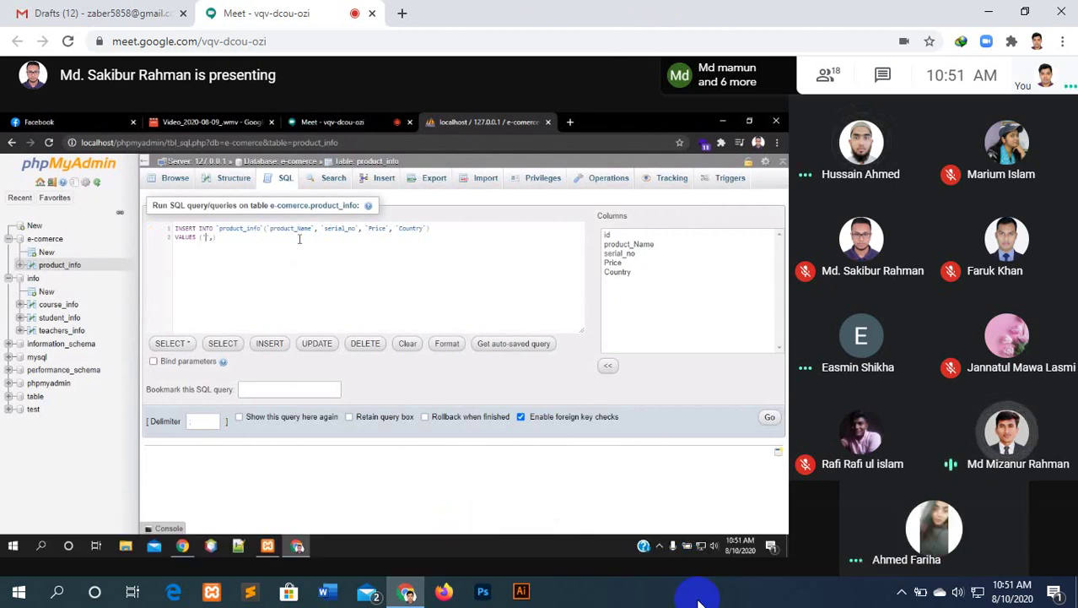
pyautogui.moveTo(483, 473)
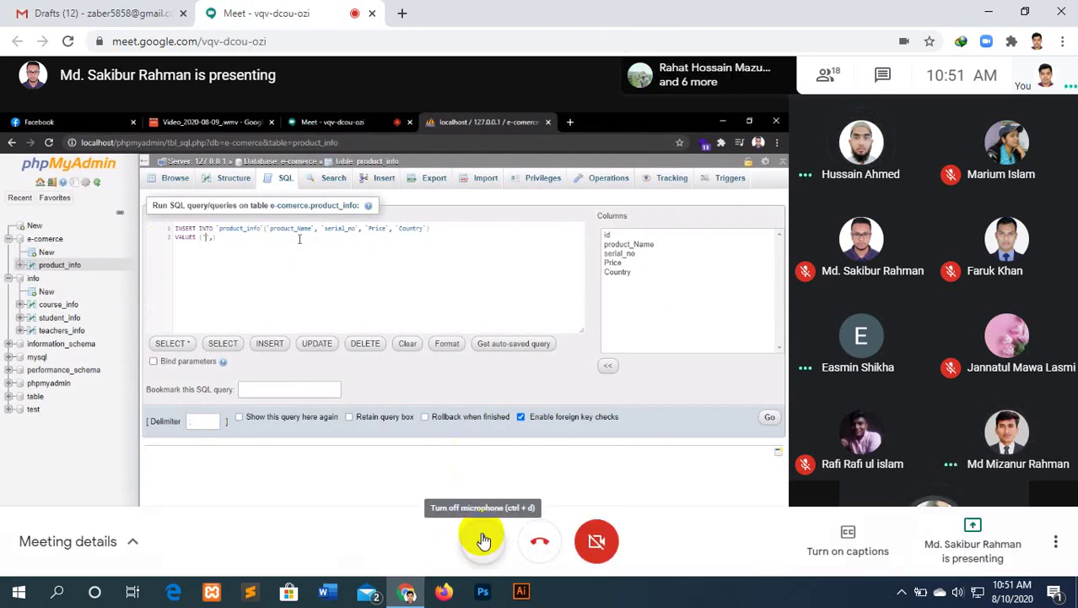
pyautogui.click(483, 540)
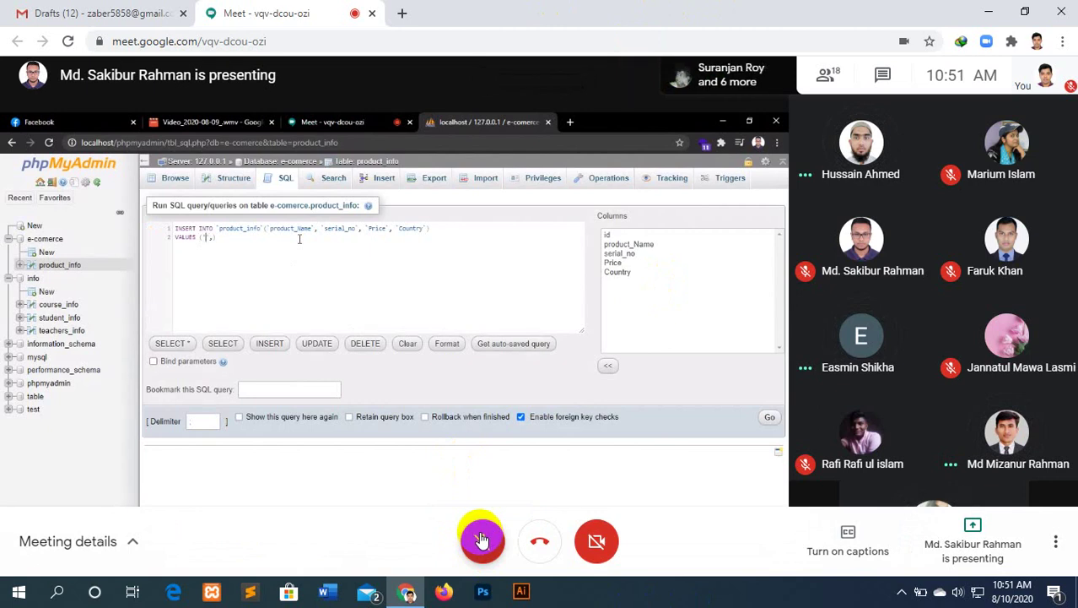
# - Toggle the microphone once more to stay muted, and set speaker volume to 31
pyautogui.click(483, 540)
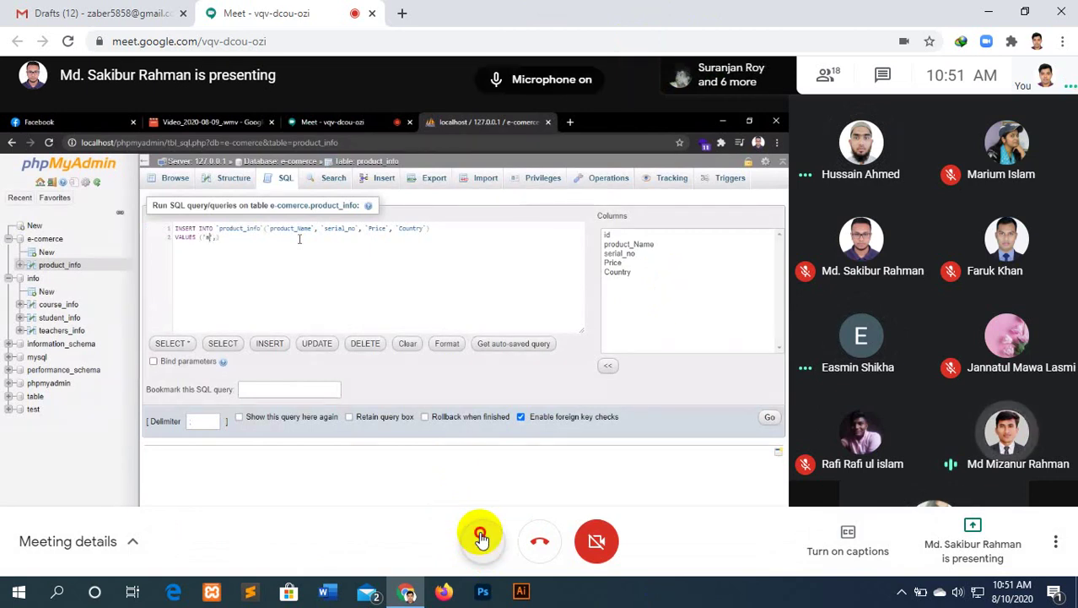
pyautogui.click(483, 540)
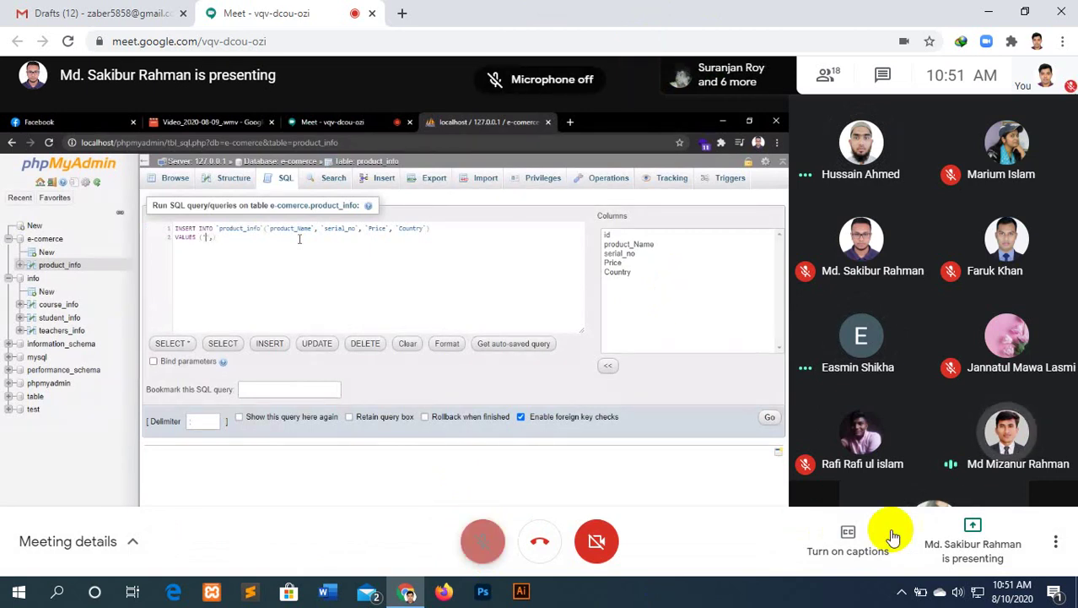
pyautogui.click(958, 592)
pyautogui.click(906, 555)
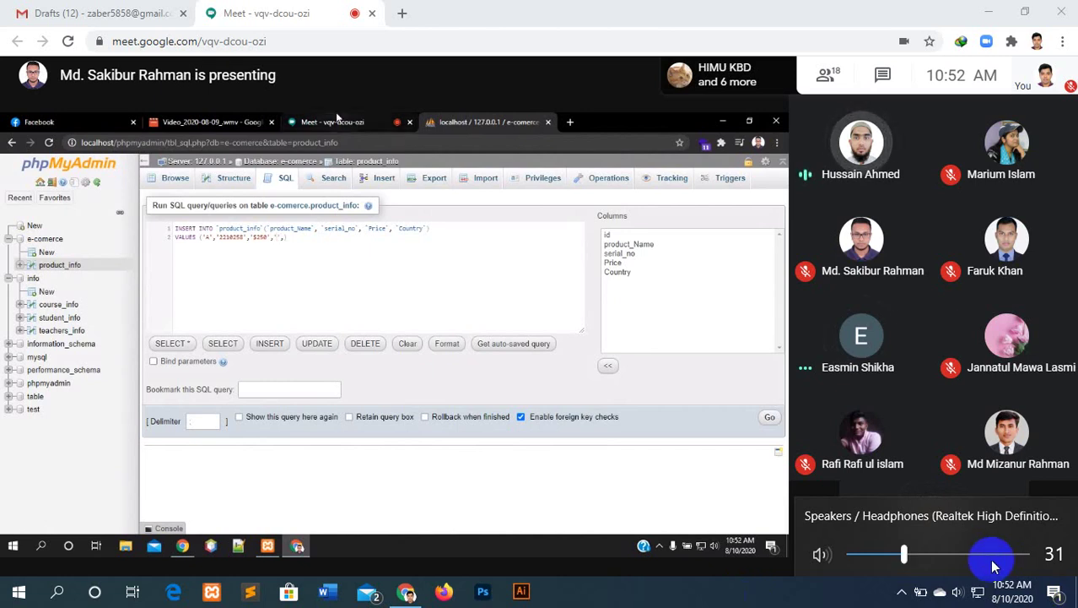
# - Raise the speaker volume from 31 to 38 and dismiss the volume flyout
pyautogui.moveTo(910, 557); pyautogui.dragTo(918, 555)
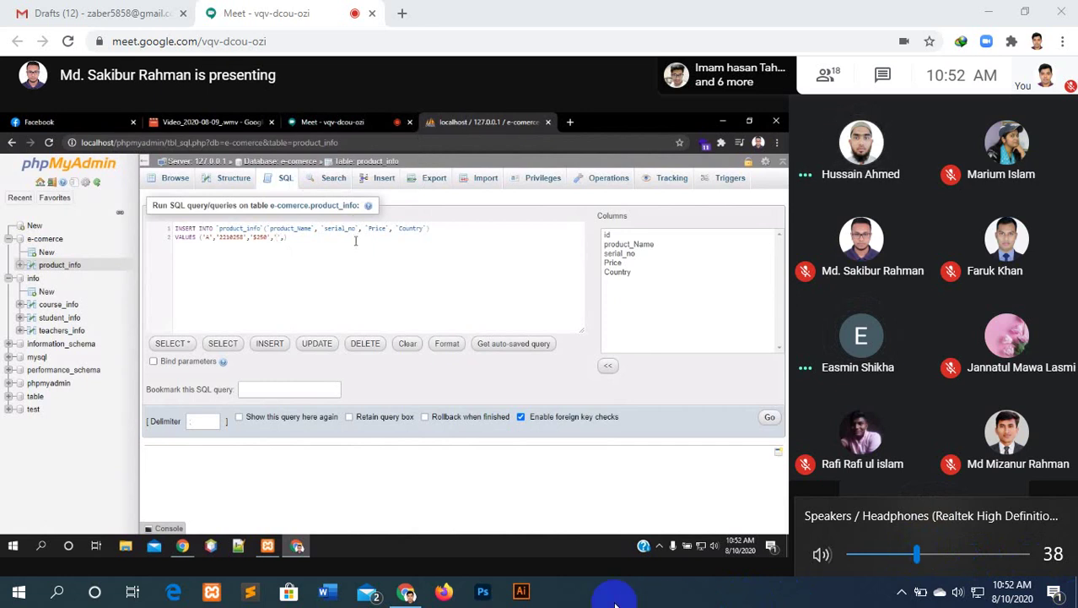
pyautogui.click(569, 594)
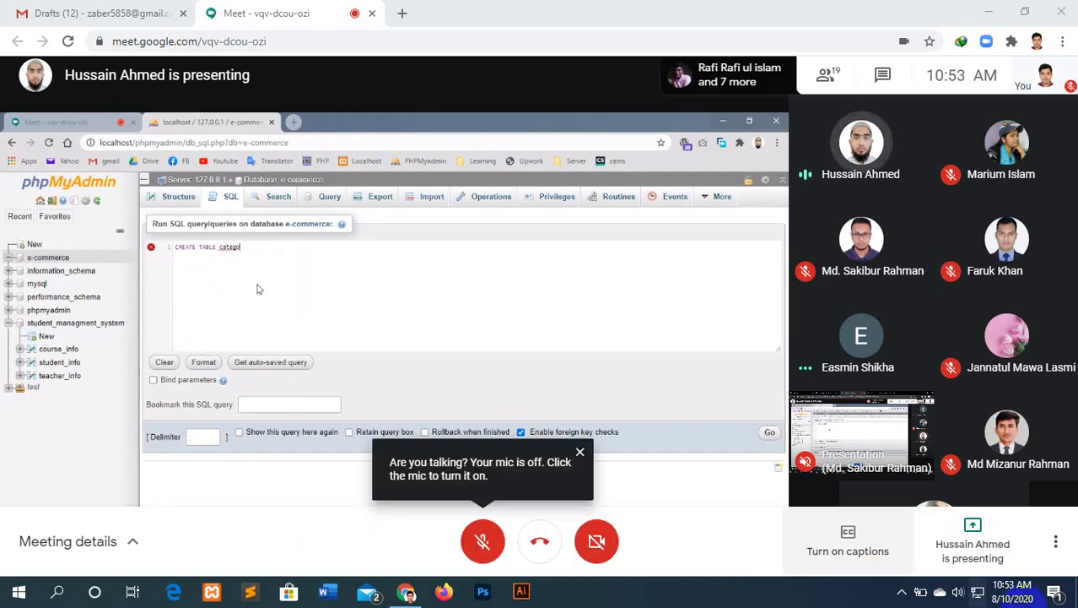
# - Bring the speaker volume from 38 up to 60, then dismiss the volume flyout
pyautogui.click(961, 593)
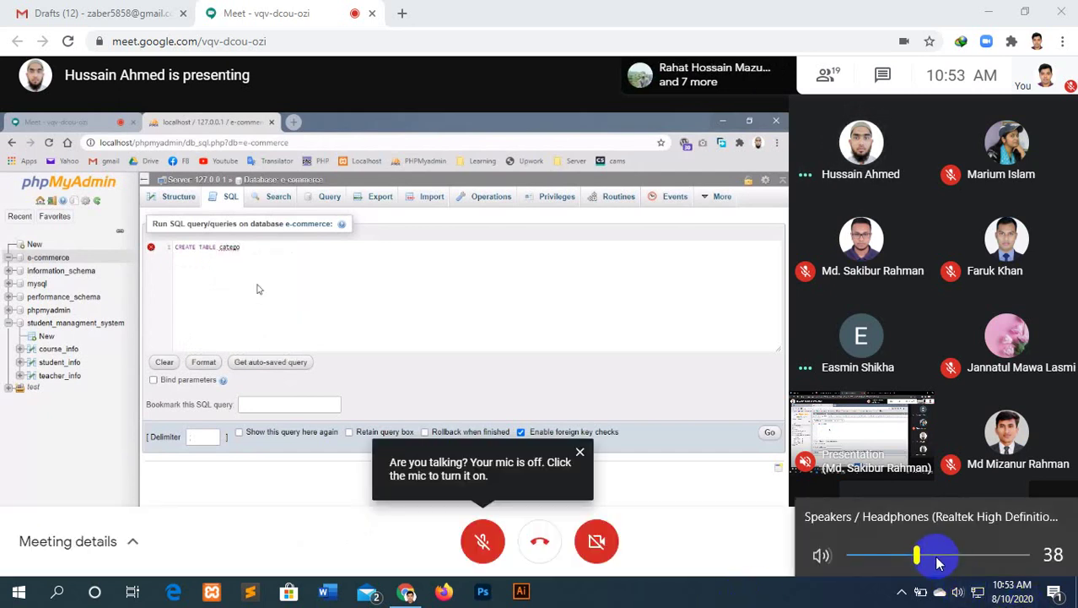
pyautogui.moveTo(919, 556); pyautogui.dragTo(958, 557)
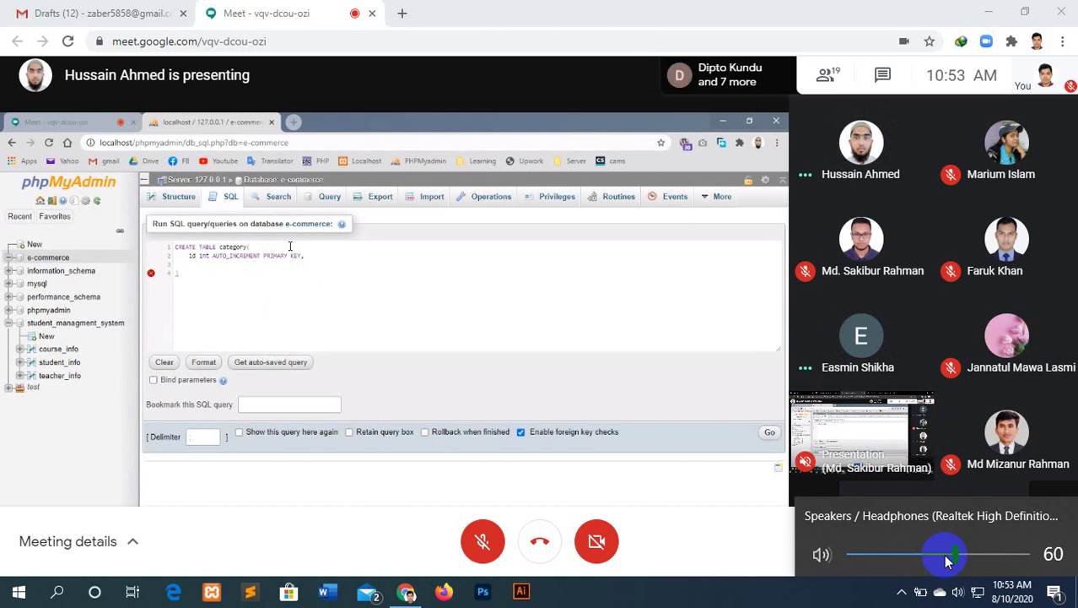
pyautogui.click(902, 591)
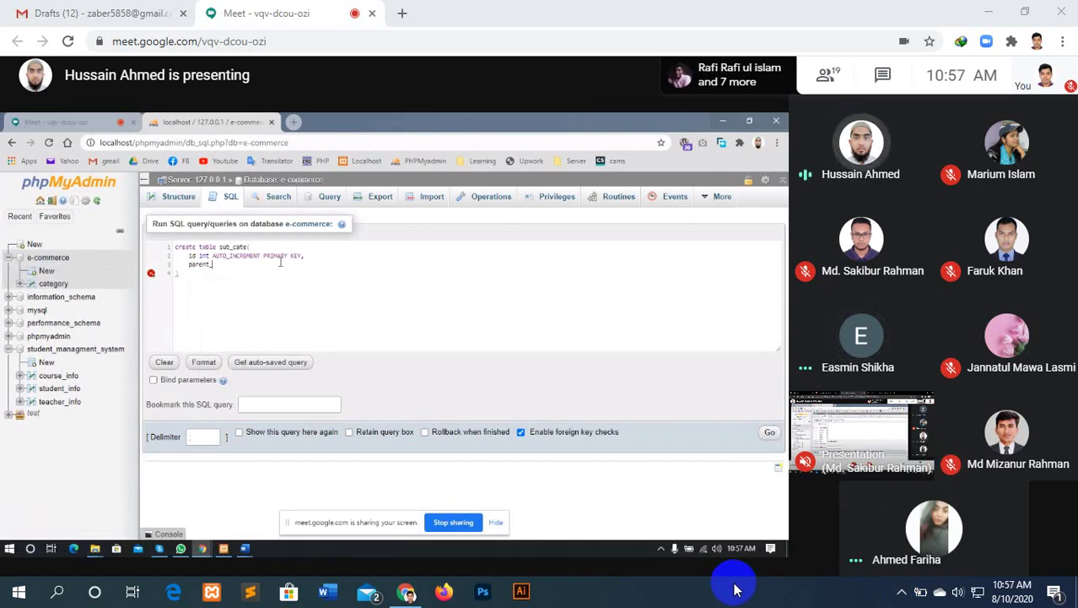
pyautogui.moveTo(392, 357)
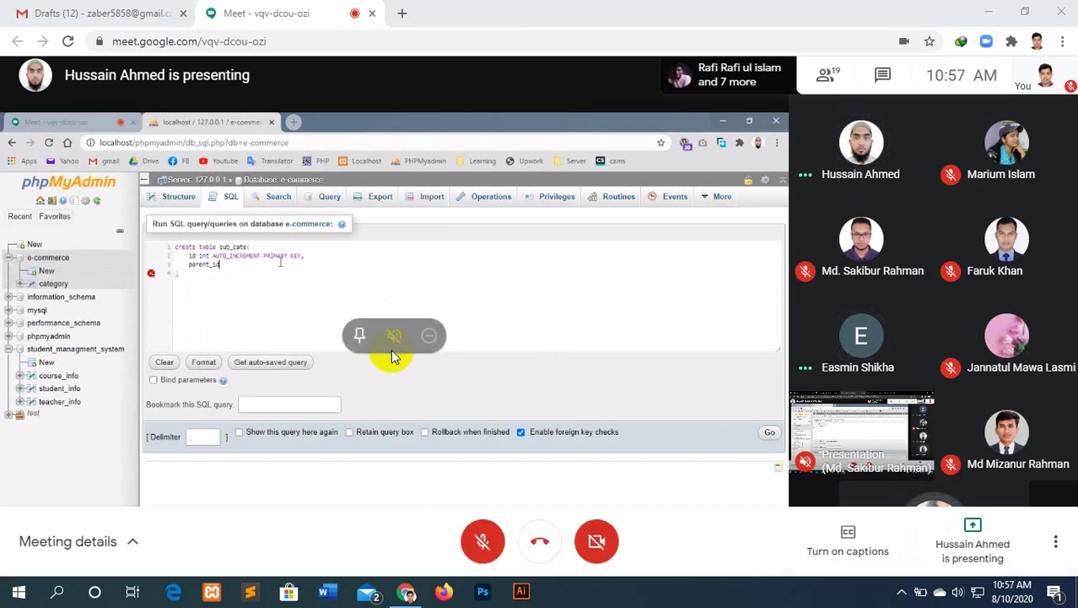
# - Pin the presenter's shared-screen tile so it fills the Meet window
pyautogui.click(360, 335)
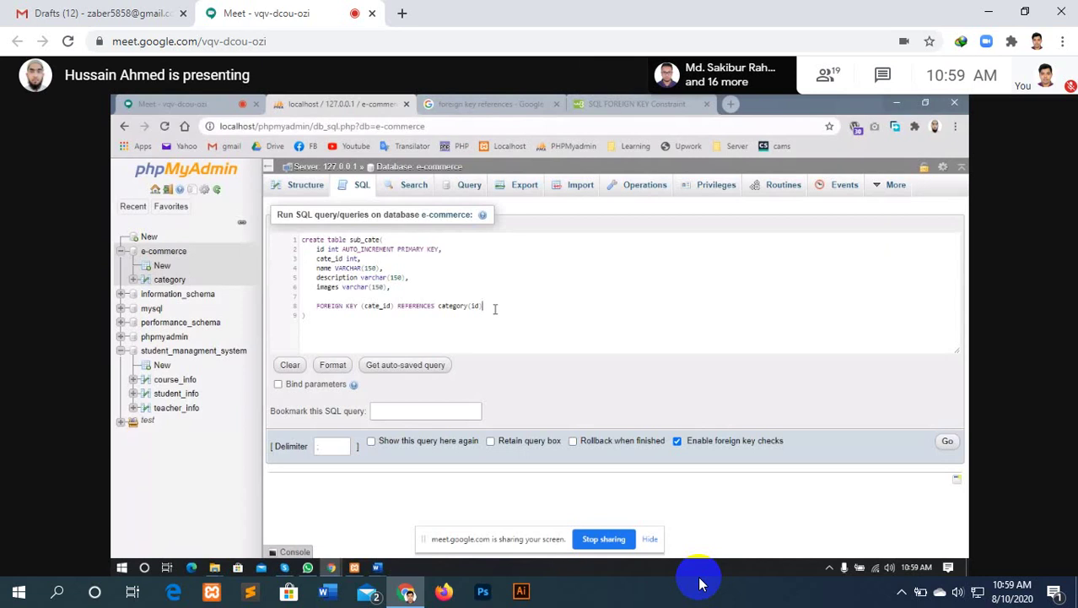
pyautogui.moveTo(483, 540)
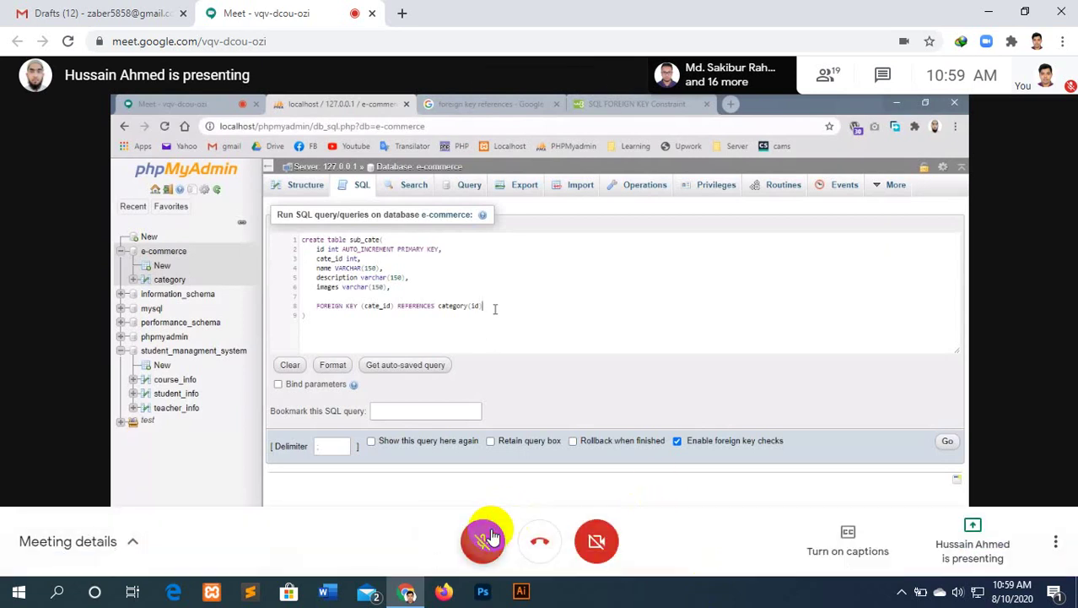
# - Unmute and re-mute the microphone three times, ending muted
pyautogui.click(493, 537)
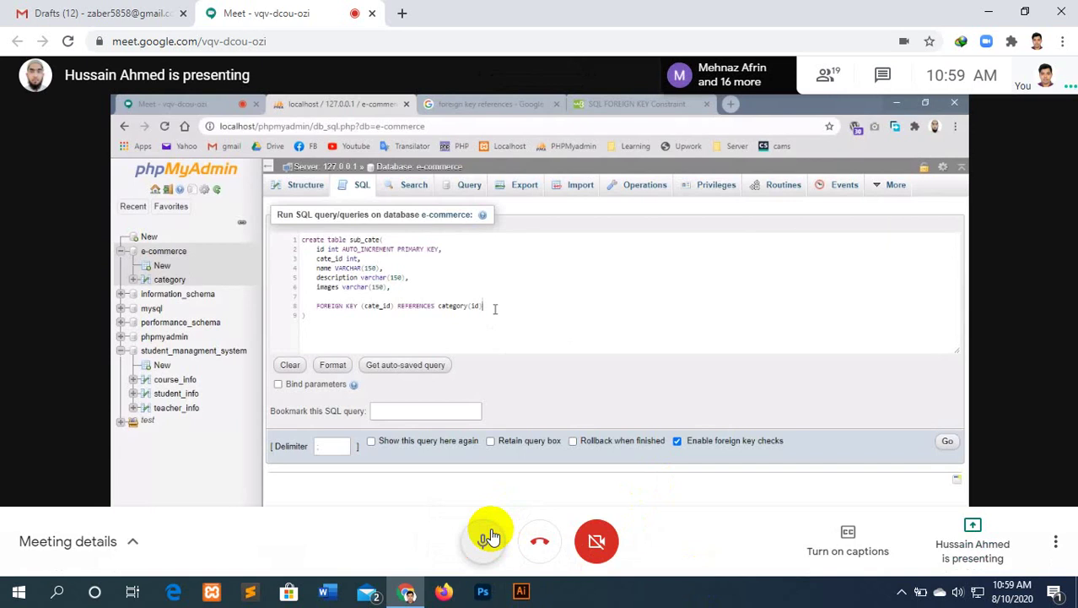
pyautogui.click(494, 536)
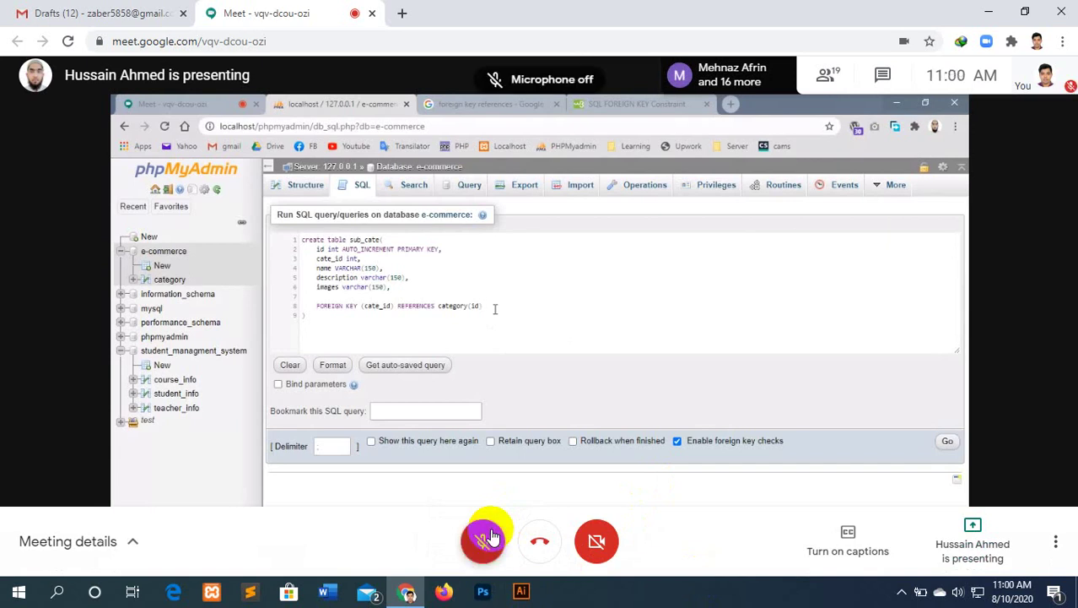
pyautogui.click(494, 537)
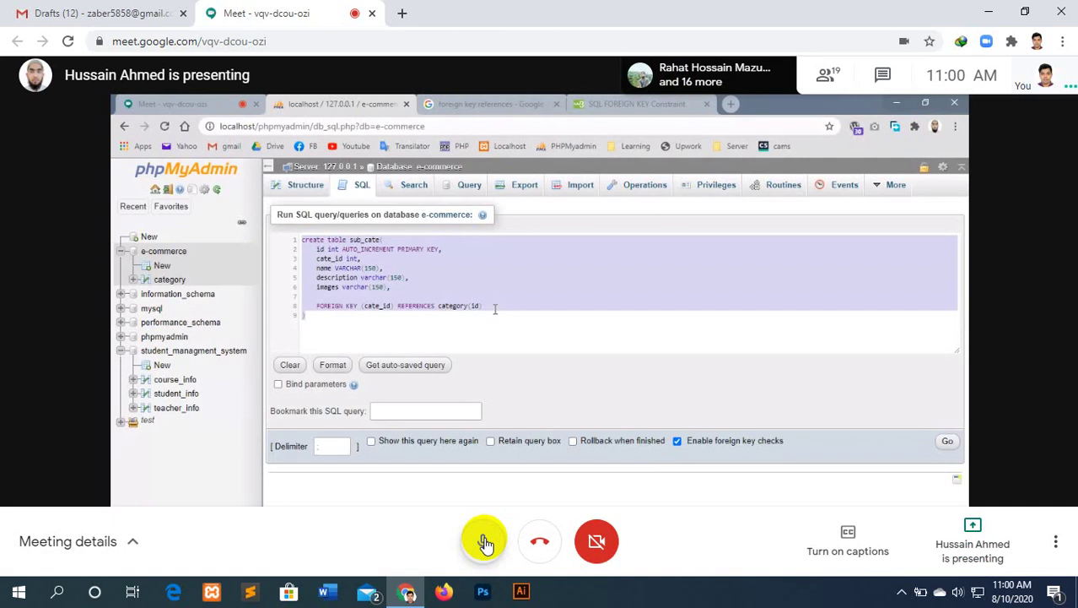
pyautogui.click(485, 543)
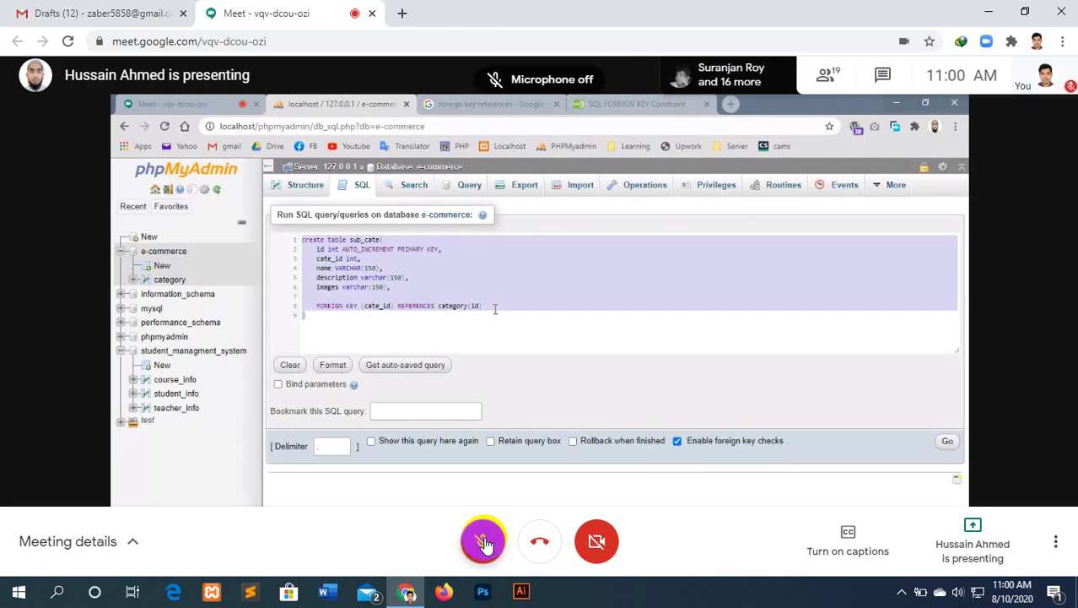
pyautogui.click(484, 543)
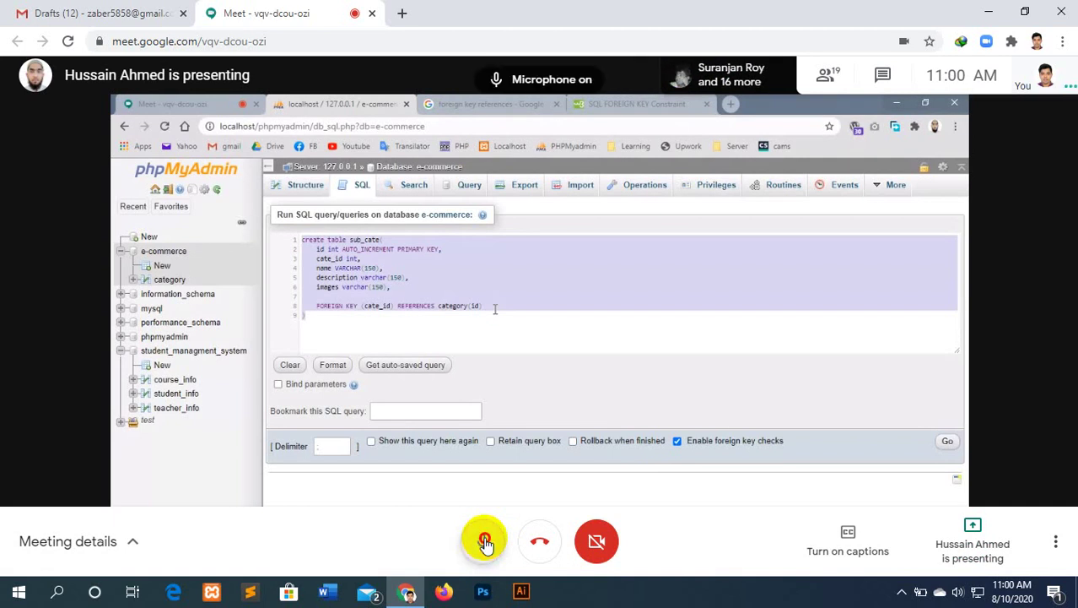
pyautogui.click(487, 543)
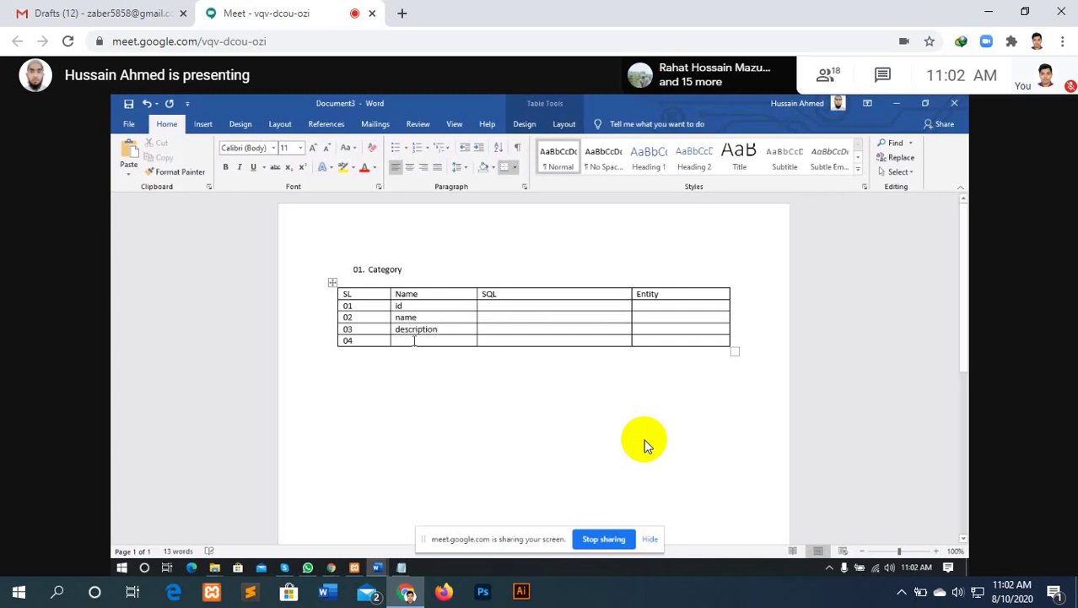
# - Enter 'image' in row 04 and paste a copy of the Category heading and table below
pyautogui.write('imag')
pyautogui.press('Up')
pyautogui.press('Up')
pyautogui.press('Up')
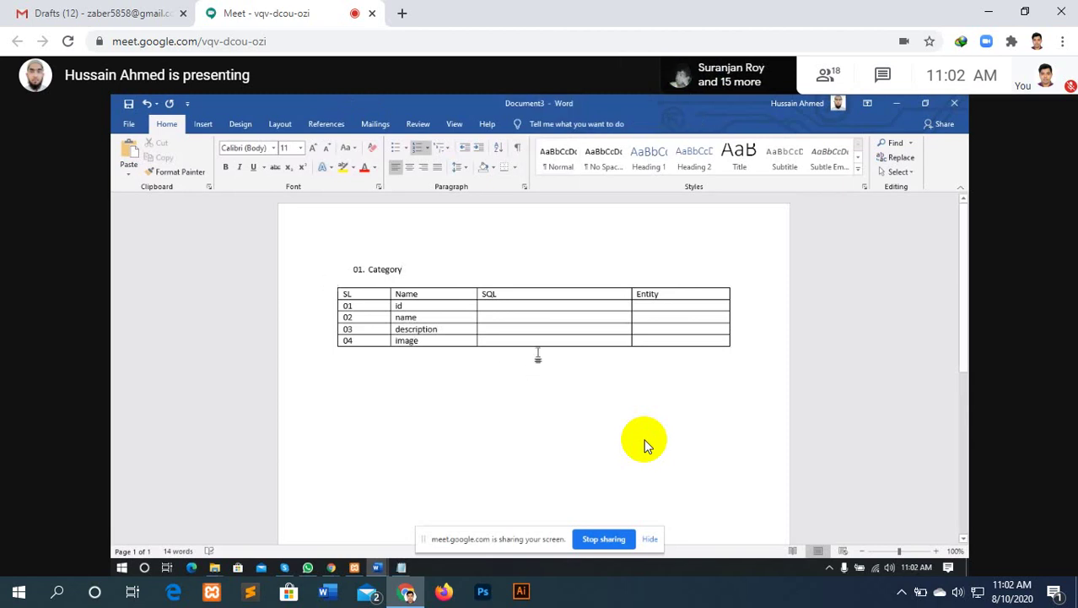
pyautogui.moveTo(421, 317)
pyautogui.moveTo(368, 264); pyautogui.dragTo(453, 373)
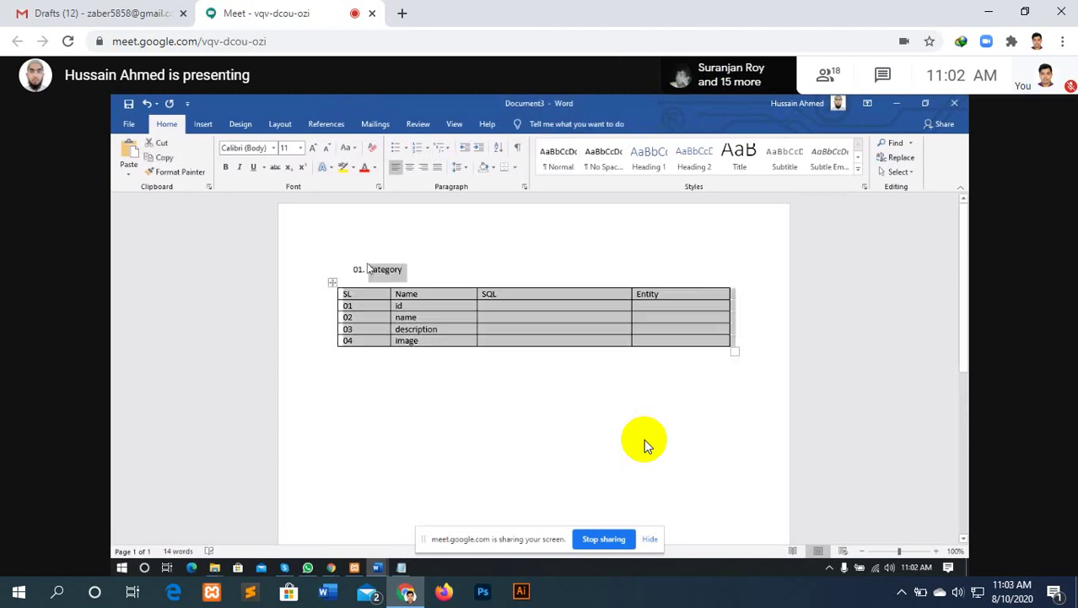
pyautogui.click(453, 373)
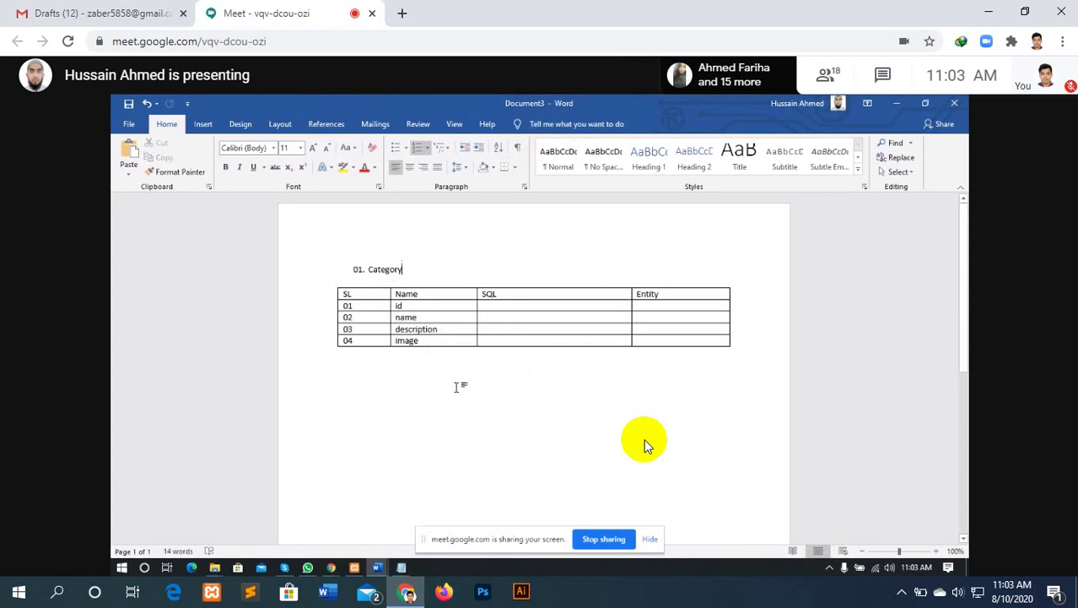
pyautogui.doubleClick(452, 374)
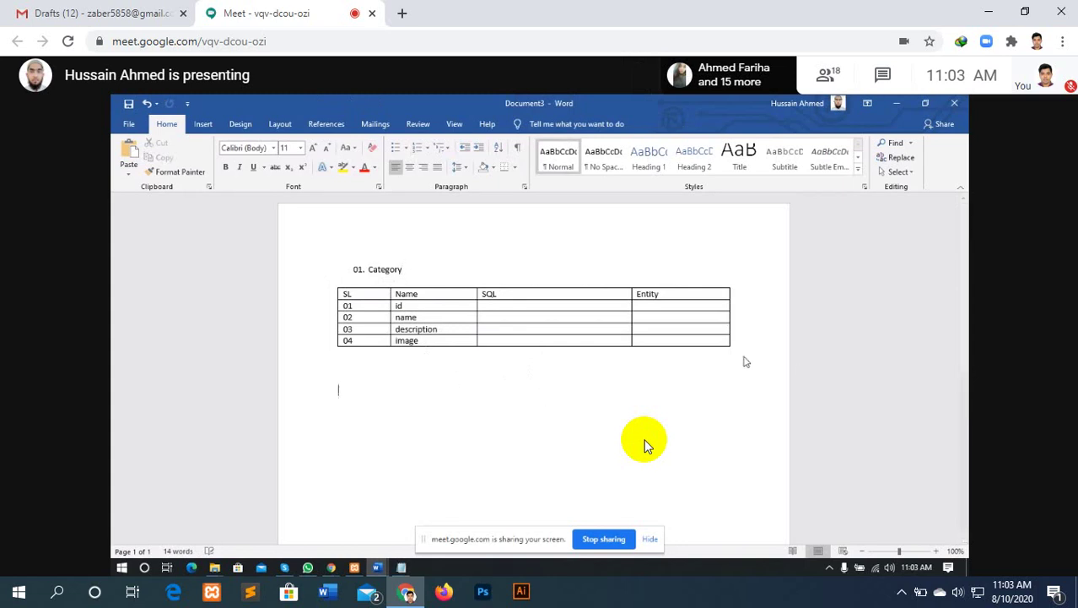
pyautogui.hotkey('ctrl', 'v')
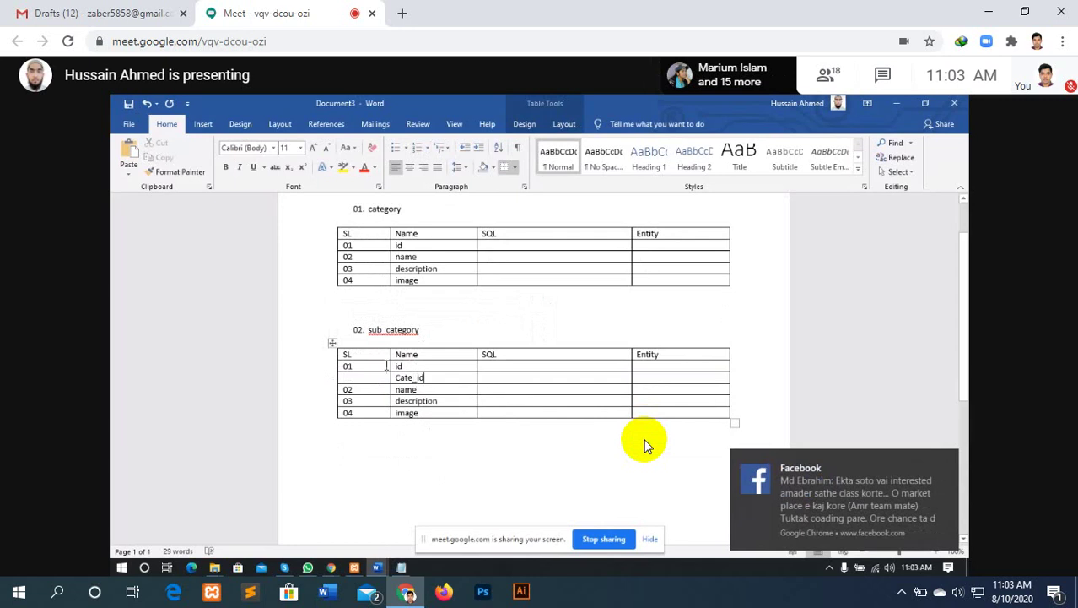
# - Dismiss the Facebook notification that popped up over the screen
pyautogui.click(946, 462)
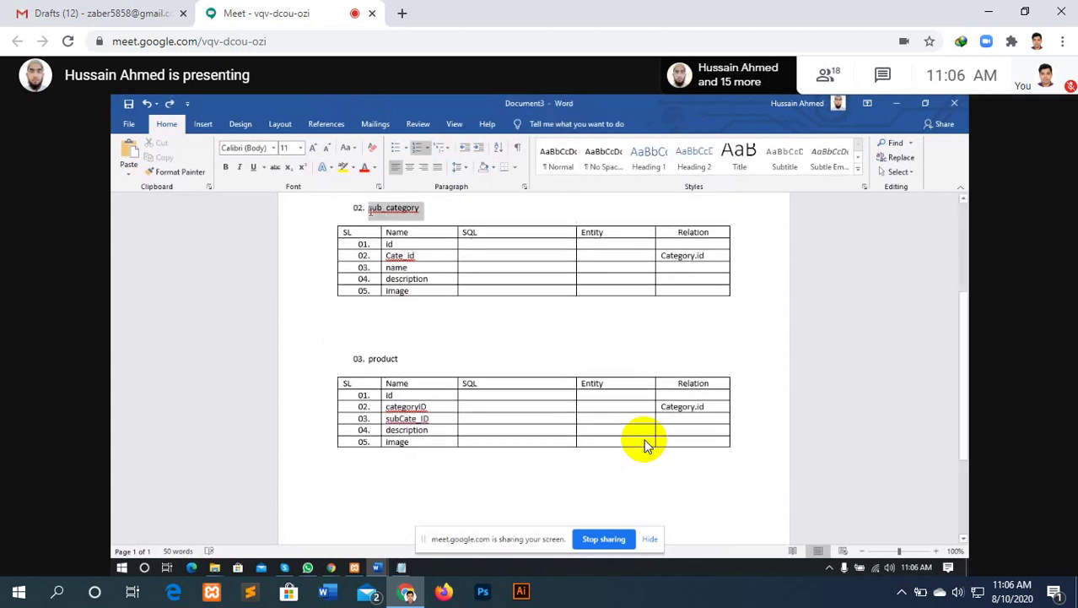
# - Deselect the sub_category heading and hide the 'meet.google.com is sharing your screen' bar
pyautogui.click(389, 211)
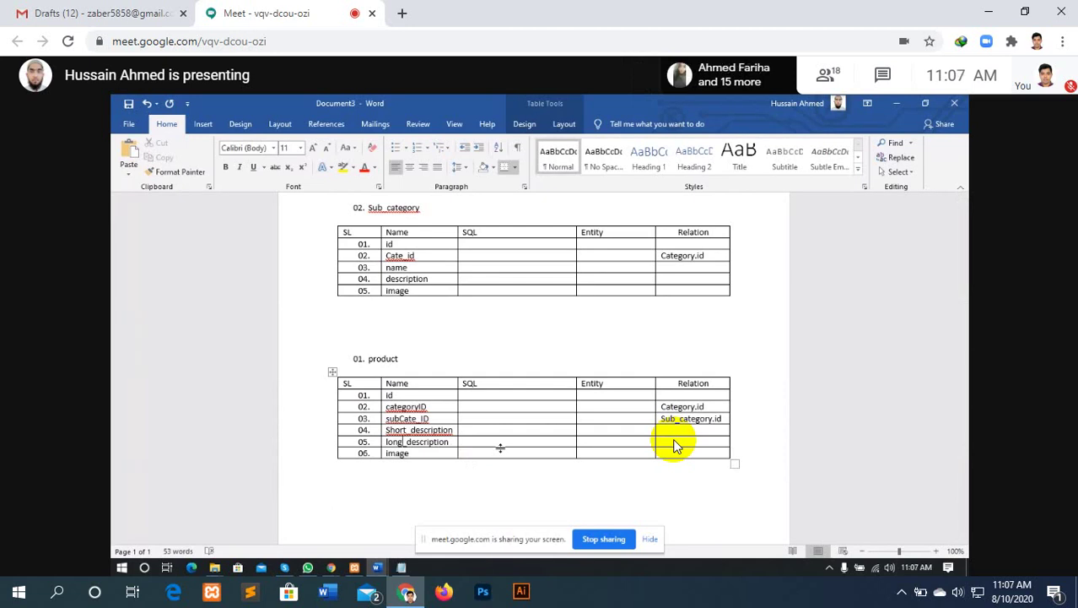
pyautogui.click(648, 538)
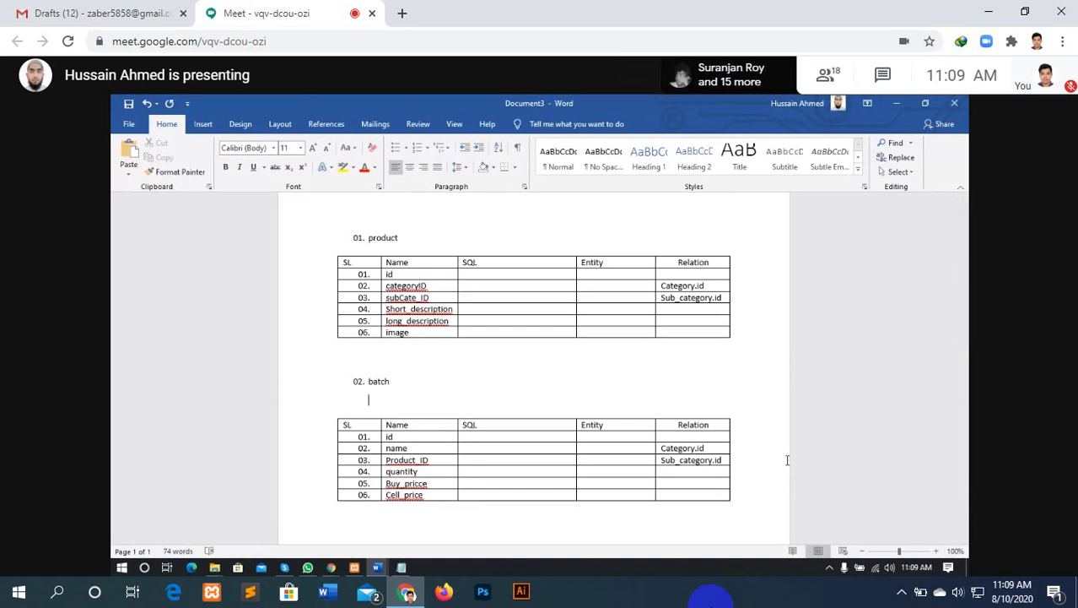
# - Clear the Category.id relation text from the batch table's row 02
pyautogui.click(694, 458)
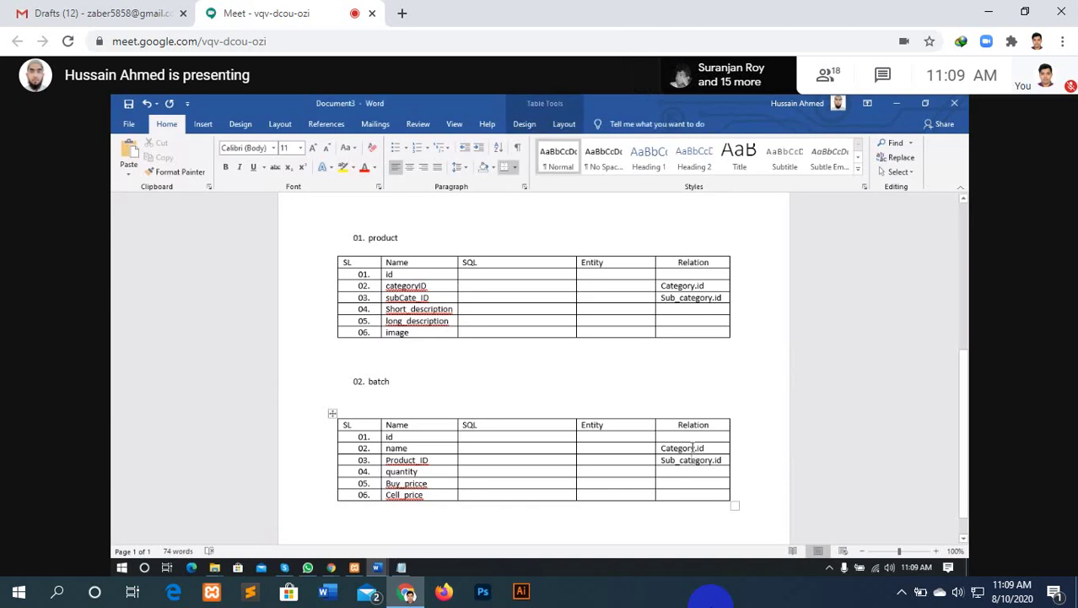
pyautogui.doubleClick(693, 448)
pyautogui.press('Delete')
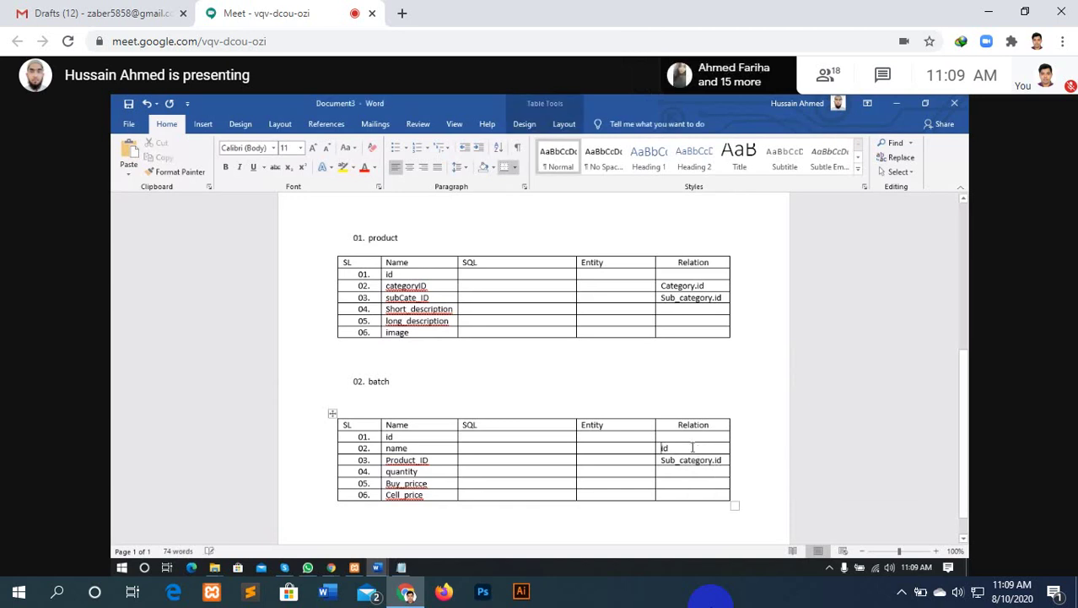
pyautogui.press('Delete')
pyautogui.press('Delete')
pyautogui.press('Delete')
# - Replace 'Sub_category' in batch row 03's relation with 'product' taken from the heading
pyautogui.scroll(2, 650, 426)
pyautogui.scroll(1, 591, 397)
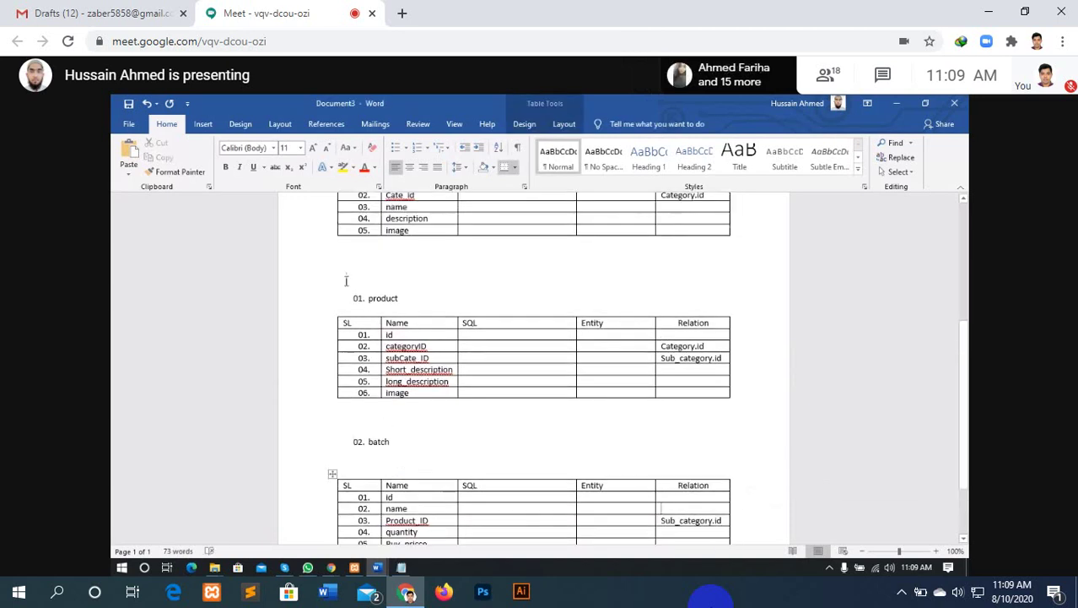
pyautogui.doubleClick(394, 297)
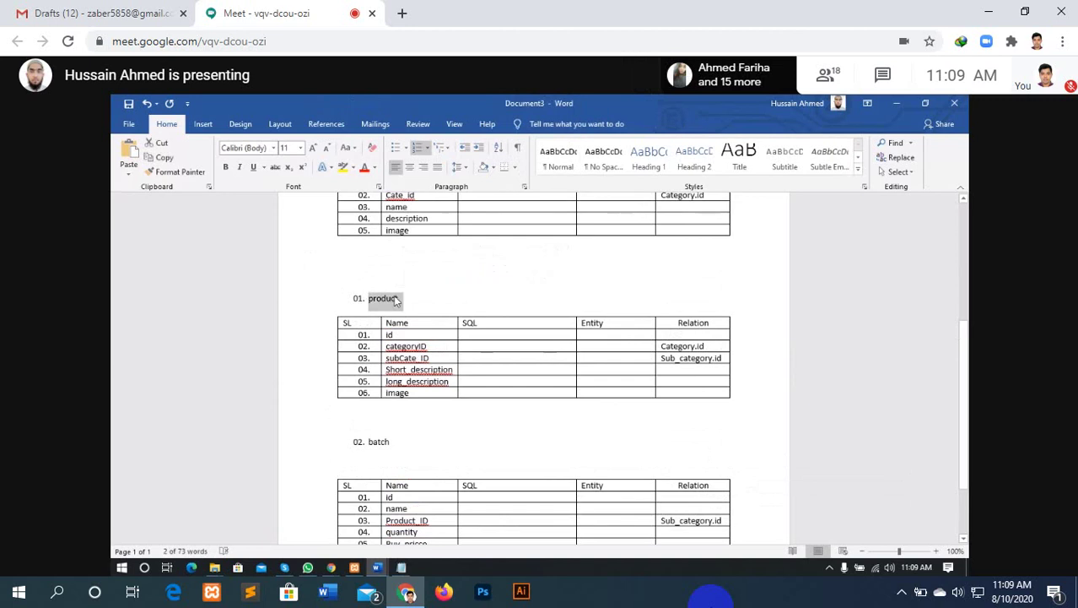
pyautogui.scroll(-2, 395, 296)
pyautogui.scroll(-2, 395, 294)
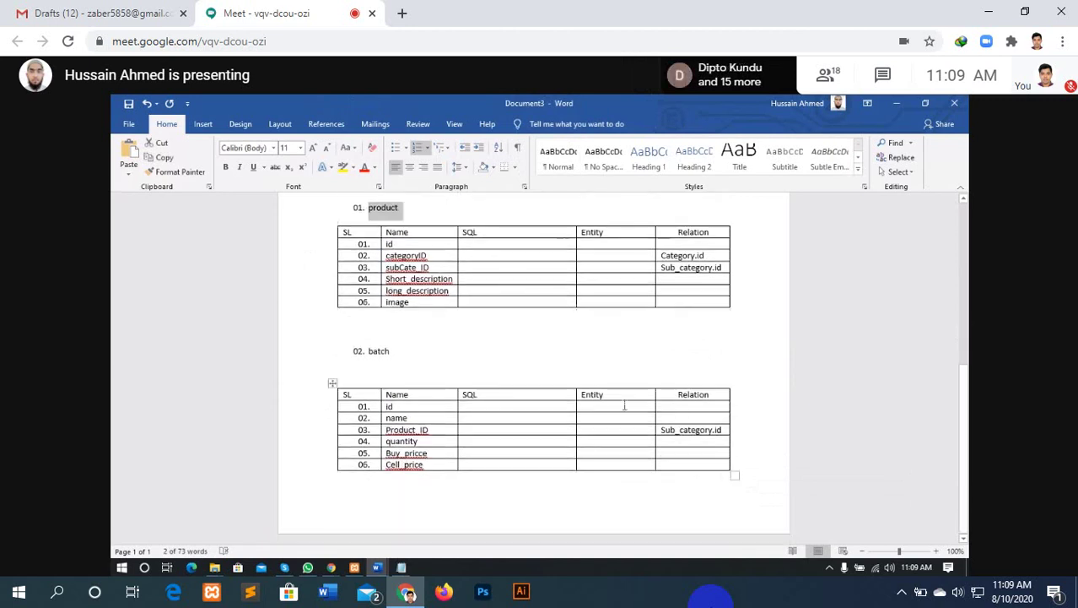
pyautogui.doubleClick(685, 431)
pyautogui.press('BackSpace')
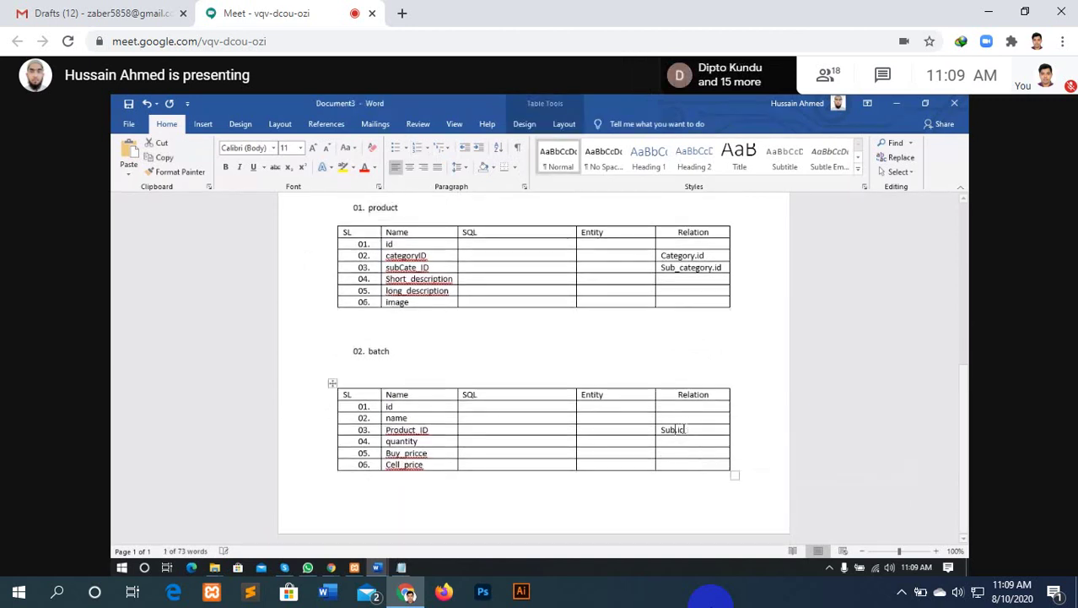
pyautogui.press('BackSpace')
pyautogui.press('BackSpace')
pyautogui.press('BackSpace')
pyautogui.press('BackSpace')
pyautogui.write('01. product')
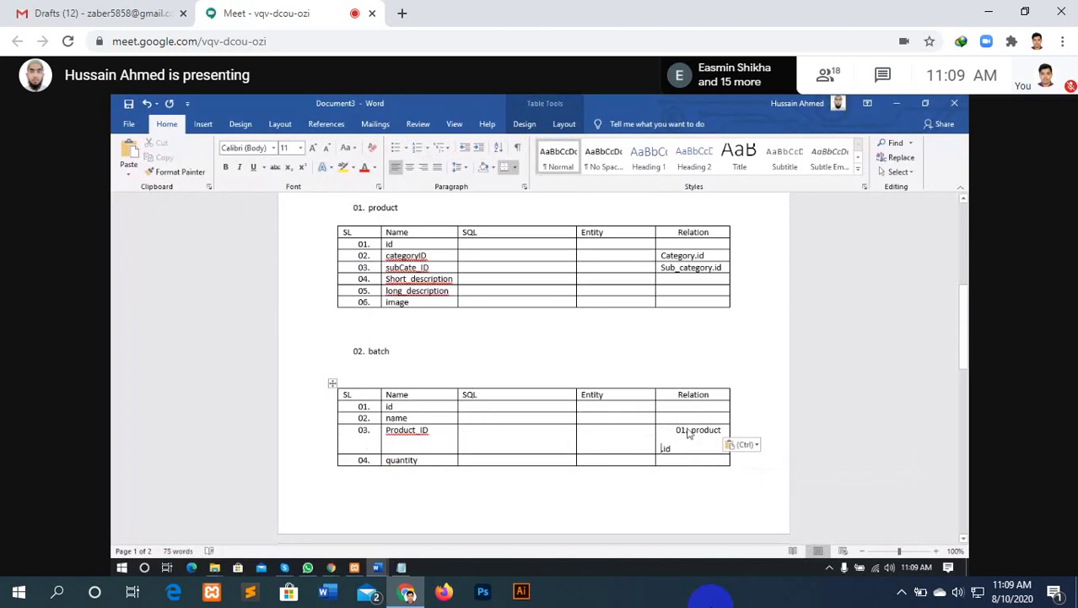
# - Strip the pasted '01.' numbering and join it with '.id' so it reads product.id
pyautogui.click(694, 434)
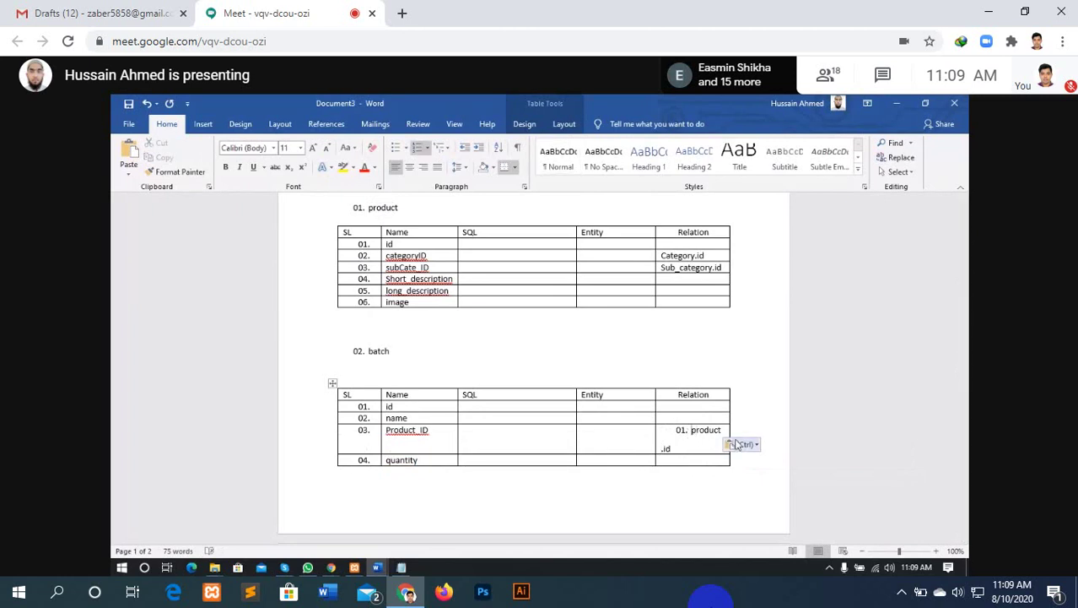
pyautogui.press('BackSpace')
pyautogui.press('BackSpace')
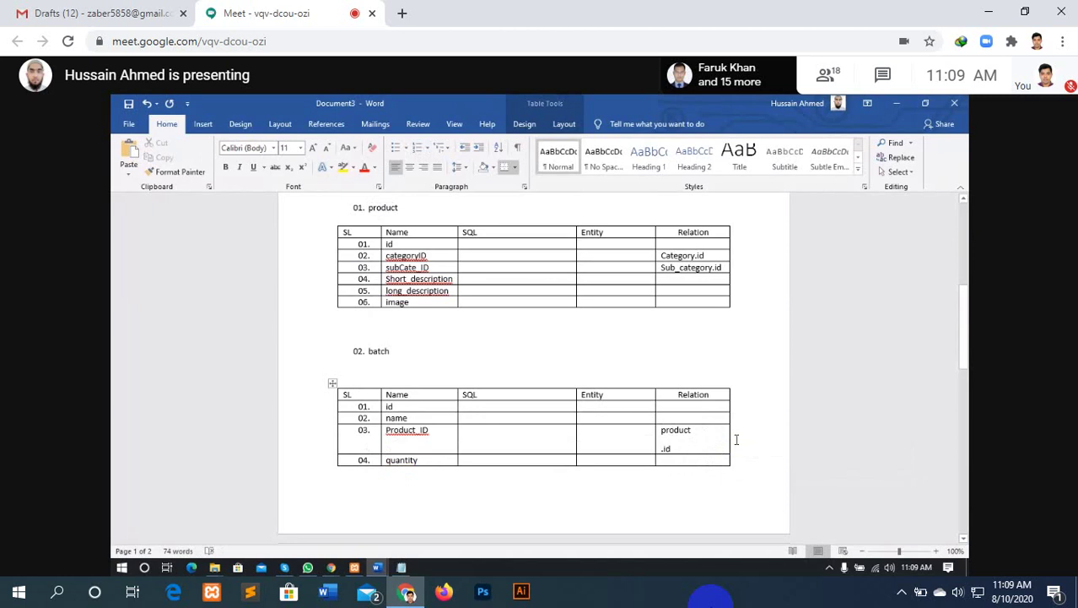
pyautogui.click(709, 429)
pyautogui.press('Delete')
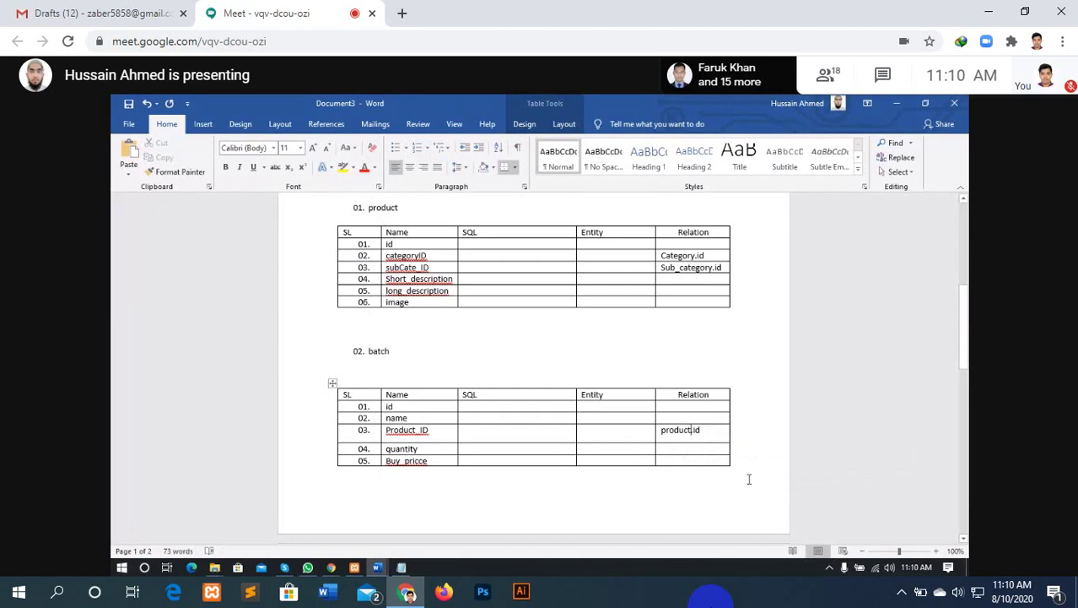
# - Tidy the empty line between the product table and the '02. batch' heading
pyautogui.scroll(-3, 734, 498)
pyautogui.scroll(3, 397, 489)
pyautogui.click(397, 351)
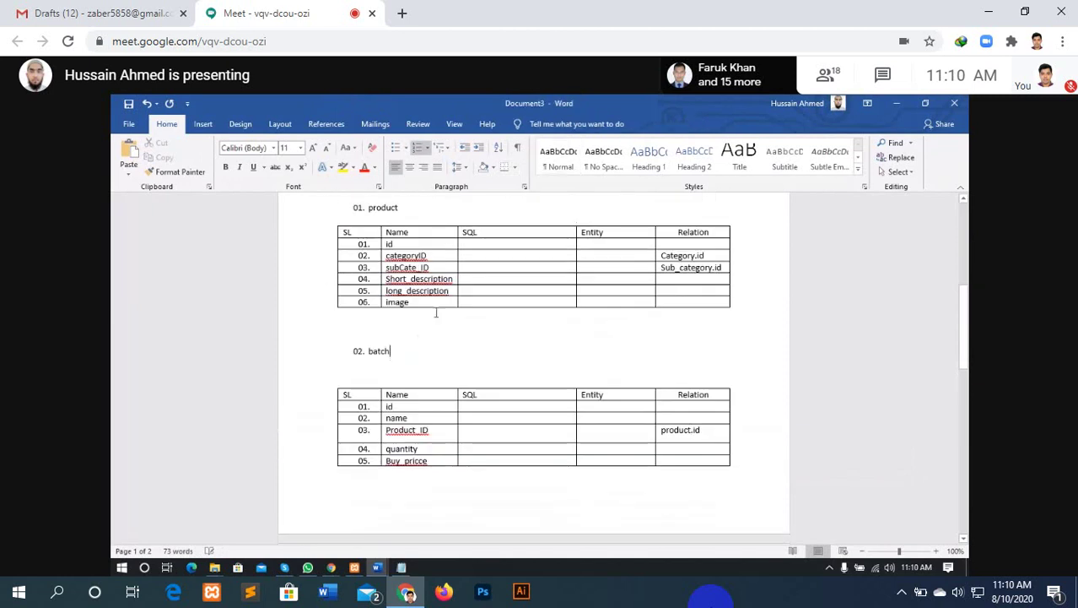
pyautogui.click(425, 326)
pyautogui.hotkey('ctrl', 'z')
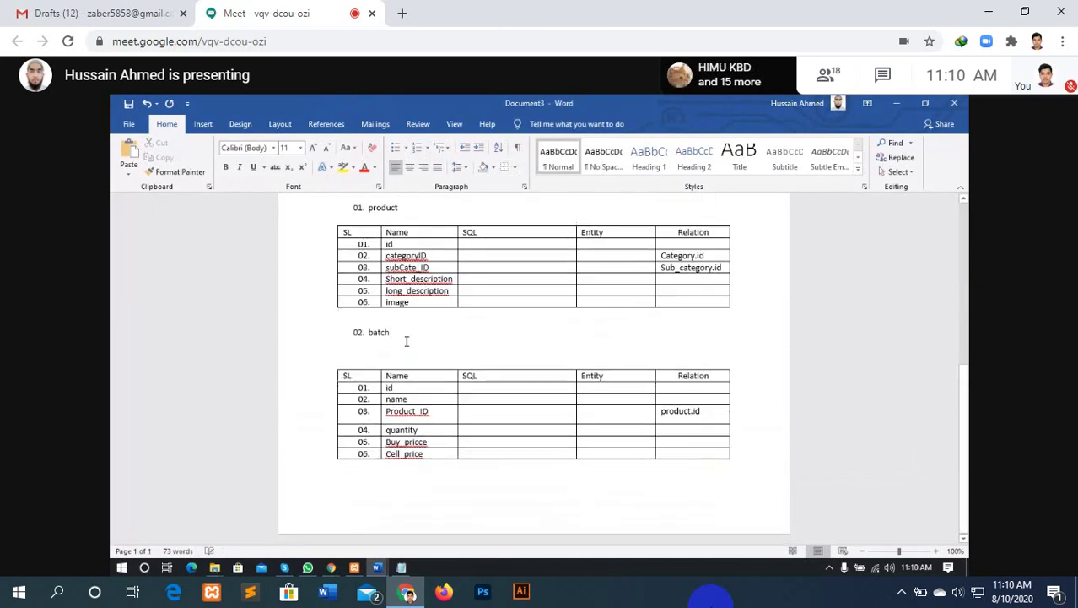
pyautogui.click(402, 350)
pyautogui.click(402, 331)
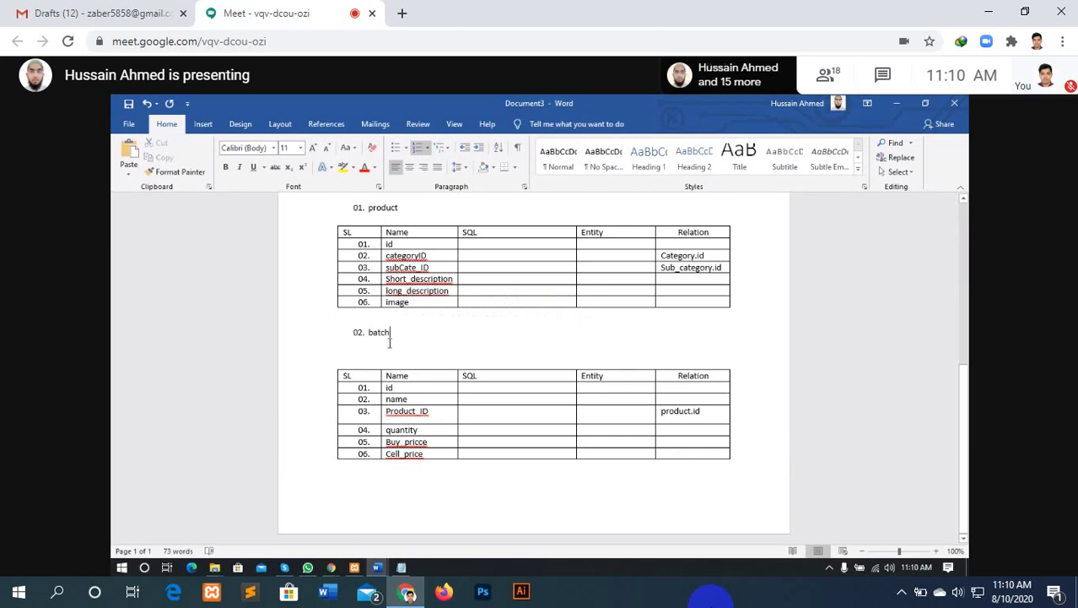
pyautogui.click(382, 354)
pyautogui.click(340, 360)
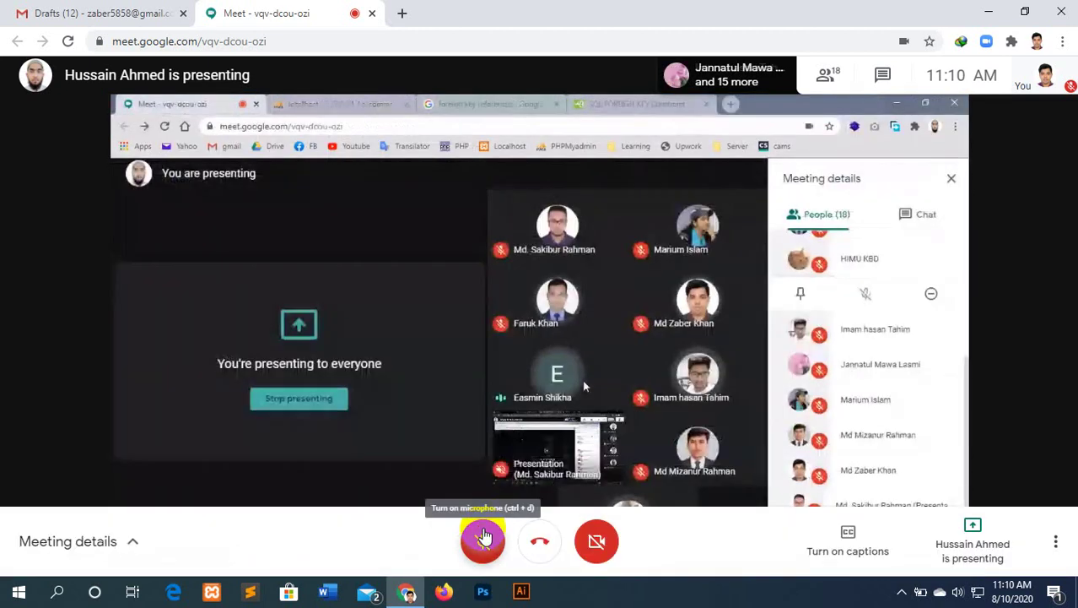
# - Unmute the microphone briefly, then mute it again
pyautogui.click(483, 538)
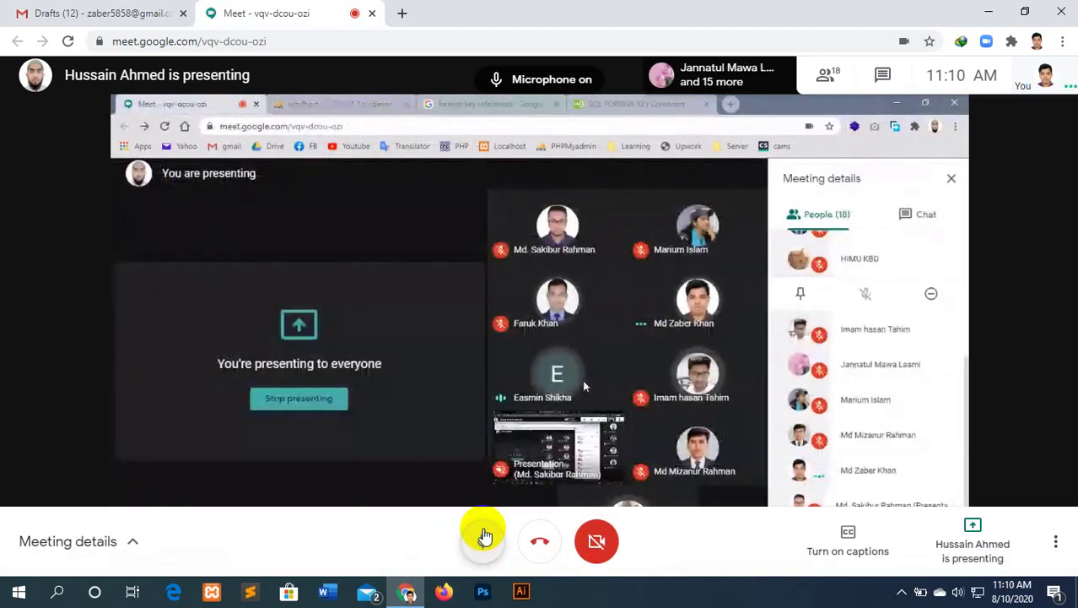
pyautogui.click(484, 537)
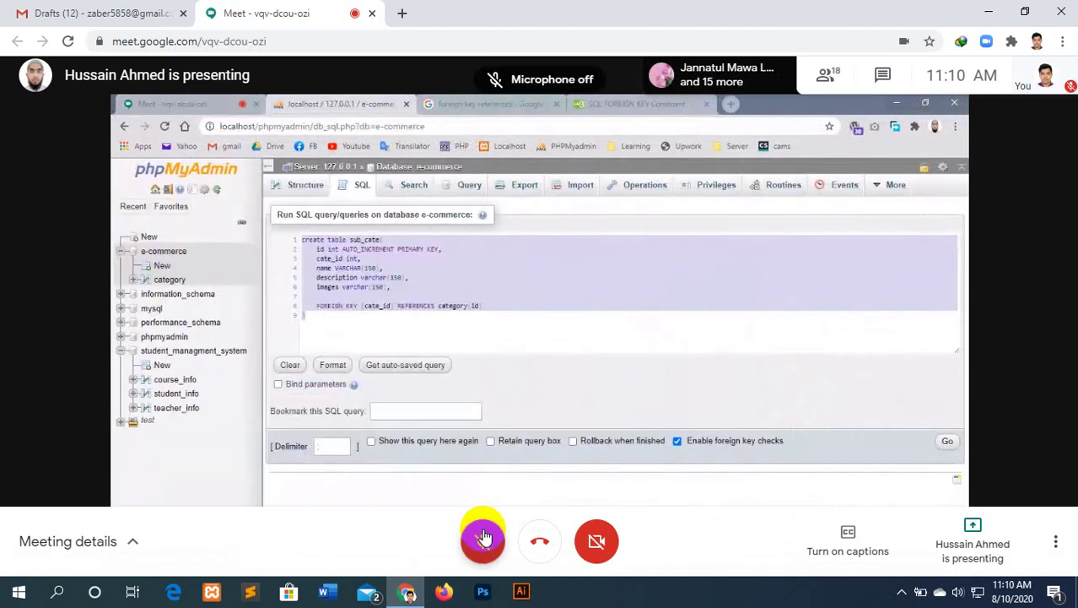
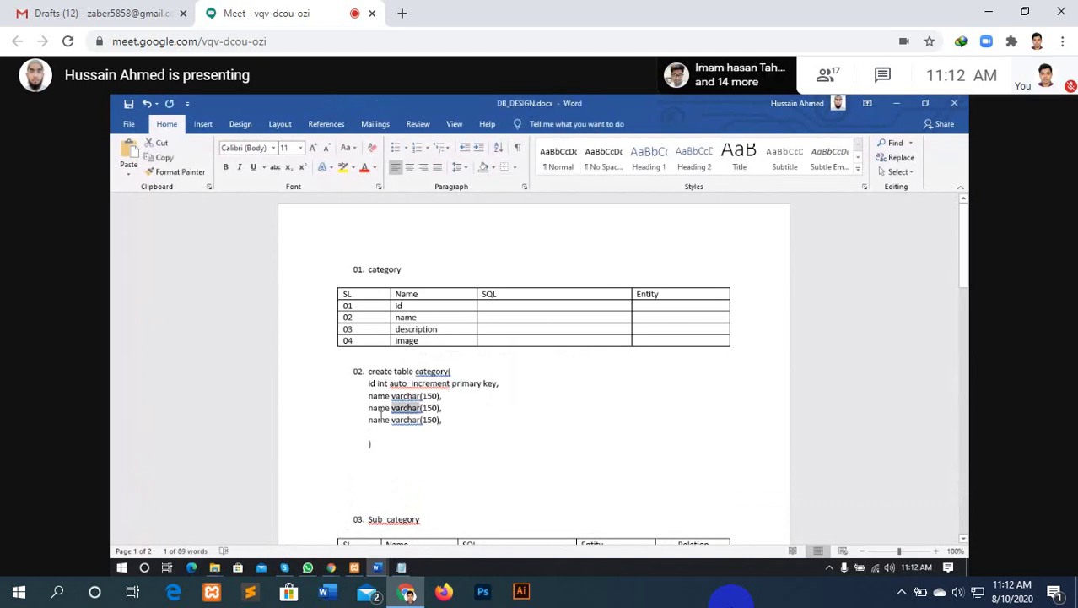
# - Replace the two duplicate name columns with description and image varchar(150)
pyautogui.doubleClick(380, 410)
pyautogui.write('description')
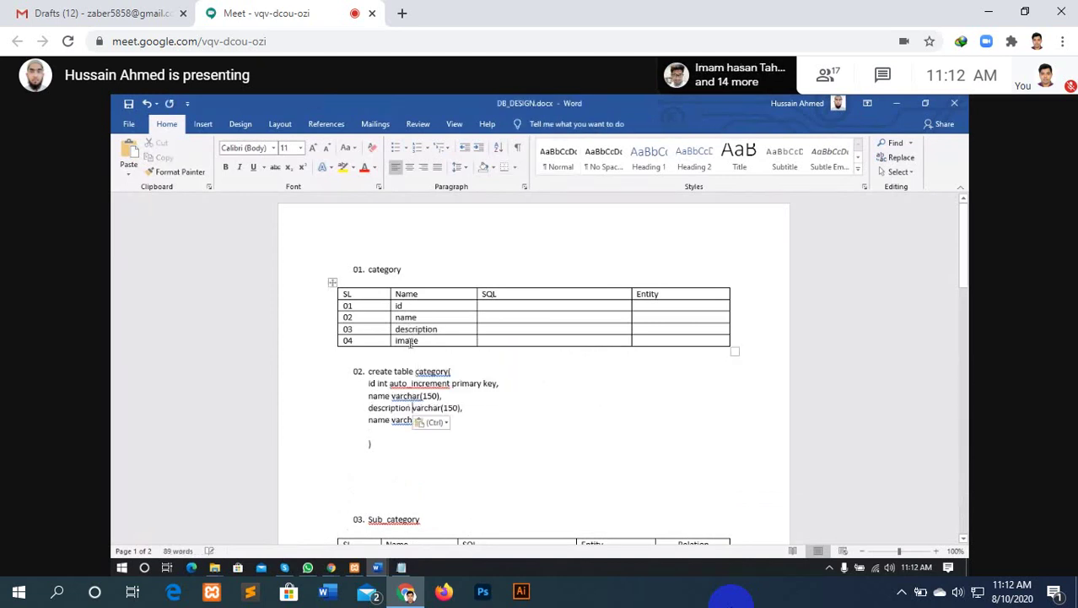
pyautogui.doubleClick(406, 340)
pyautogui.hotkey('ctrl', 'c')
pyautogui.doubleClick(378, 419)
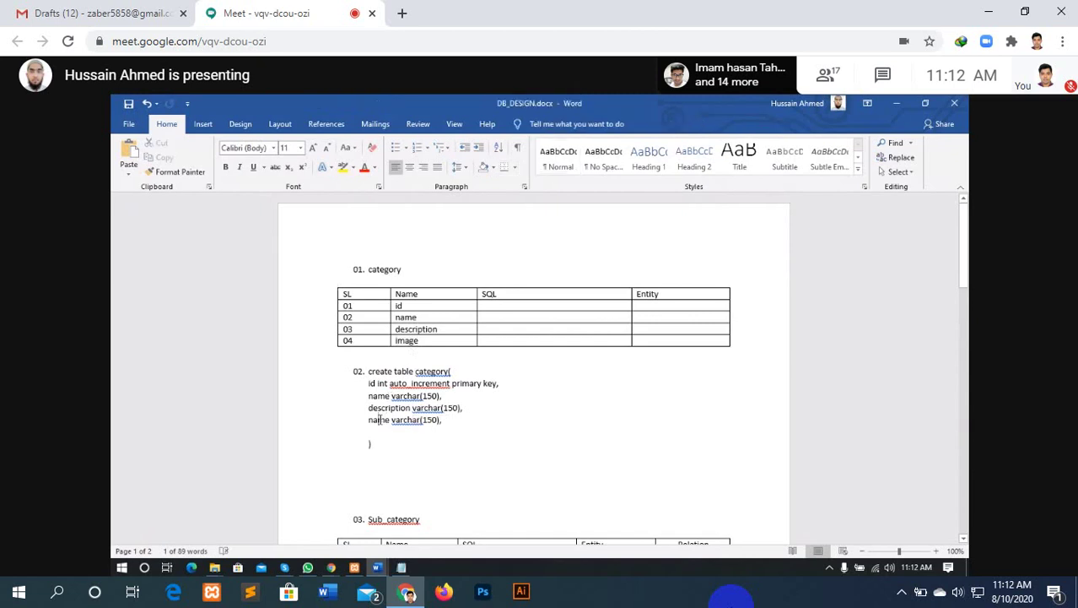
pyautogui.hotkey('ctrl', 'v')
# - Remove the trailing comma after the image line and the blank line before the closing parenthesis
pyautogui.click(377, 442)
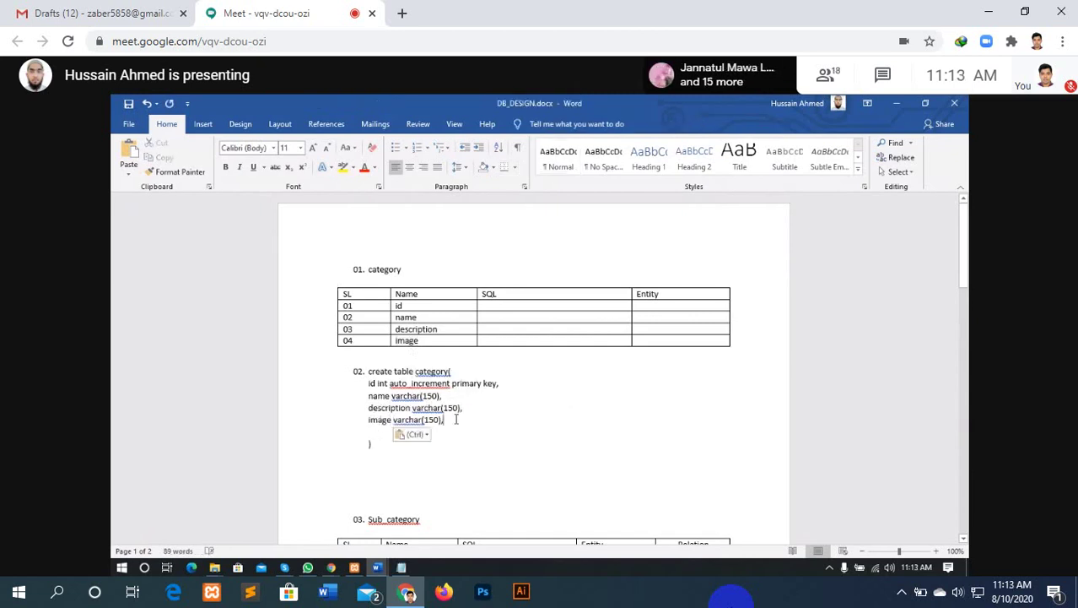
pyautogui.press('BackSpace')
pyautogui.click(456, 420)
pyautogui.press('BackSpace')
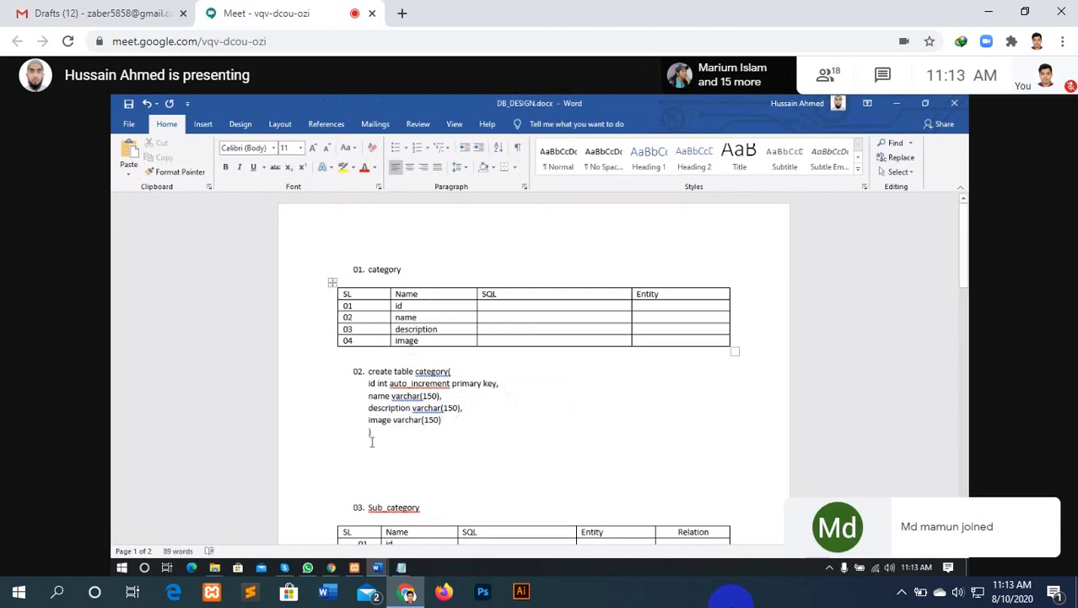
# - Paste a copy of the create table category statement below the Sub_category table, removing the 04. numbering
pyautogui.moveTo(375, 433); pyautogui.dragTo(366, 370)
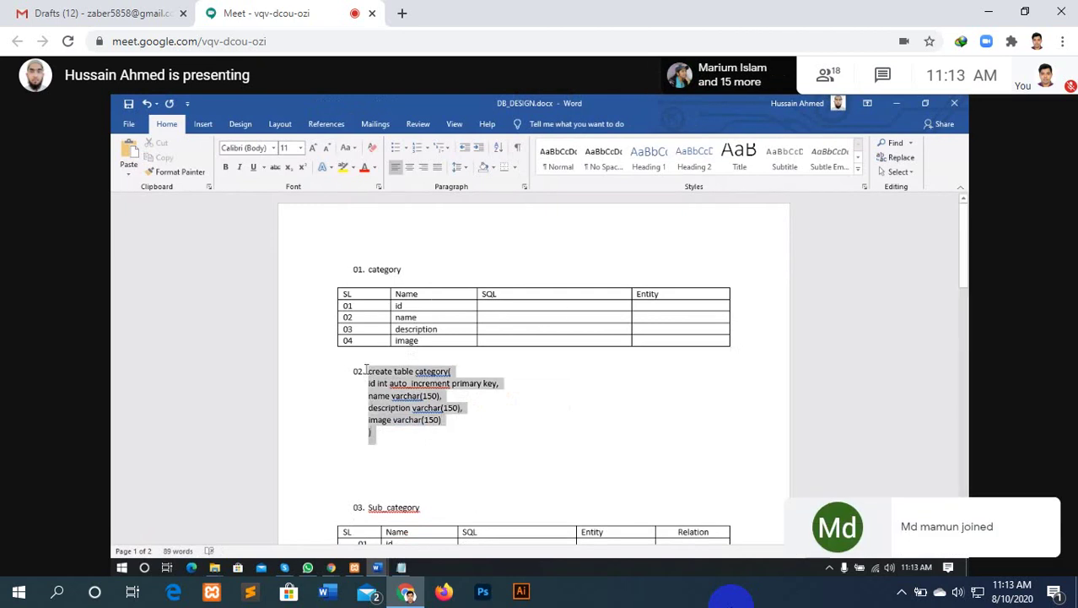
pyautogui.scroll(-3, 414, 415)
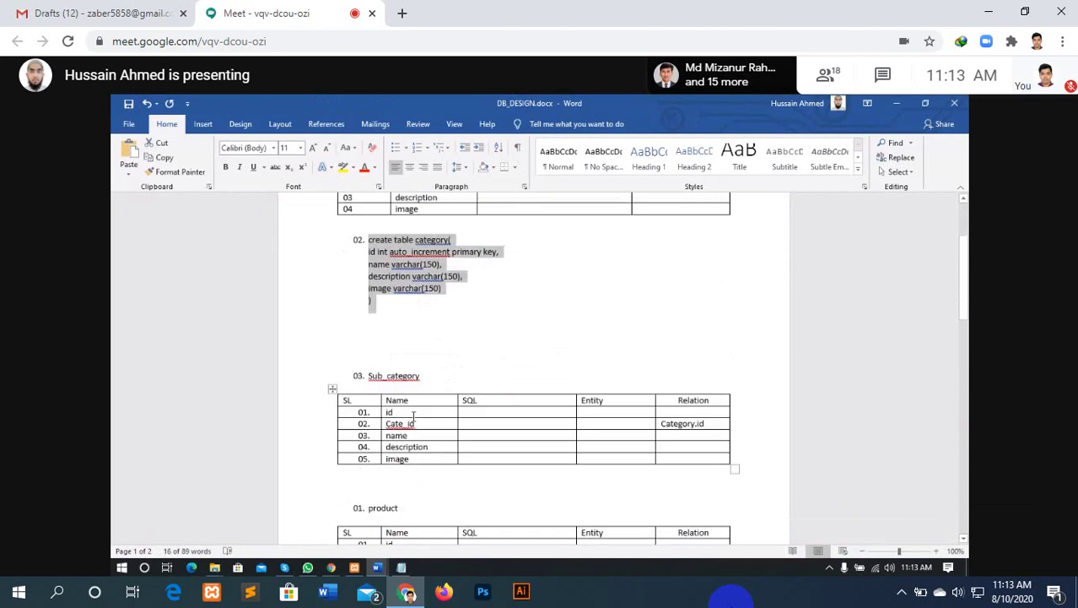
pyautogui.scroll(-1, 413, 415)
pyautogui.click(409, 451)
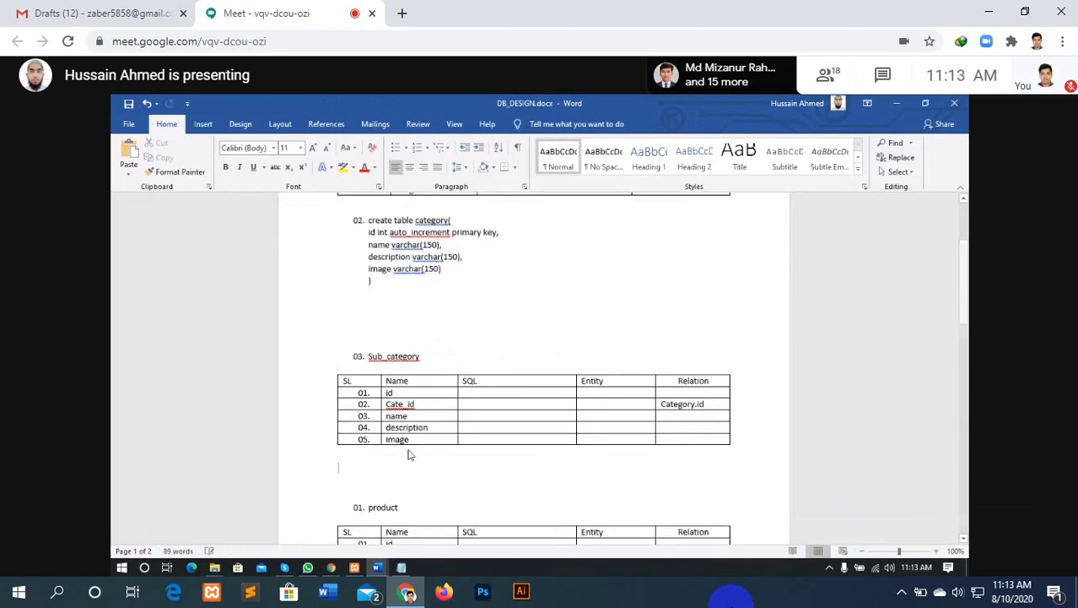
pyautogui.hotkey('ctrl', 'v')
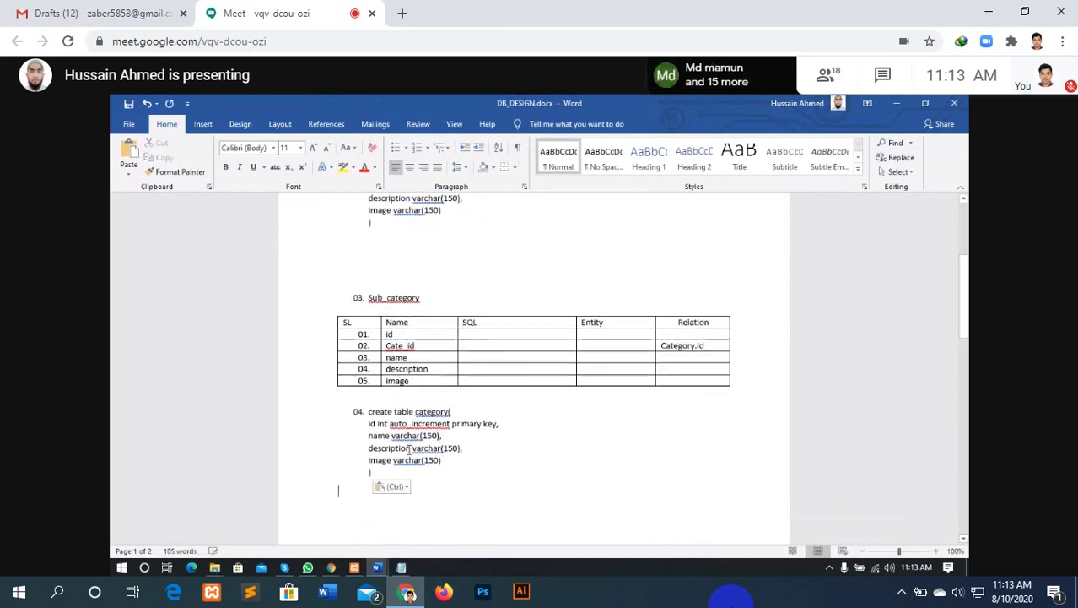
pyautogui.press('Up')
pyautogui.press('Up')
pyautogui.press('Up')
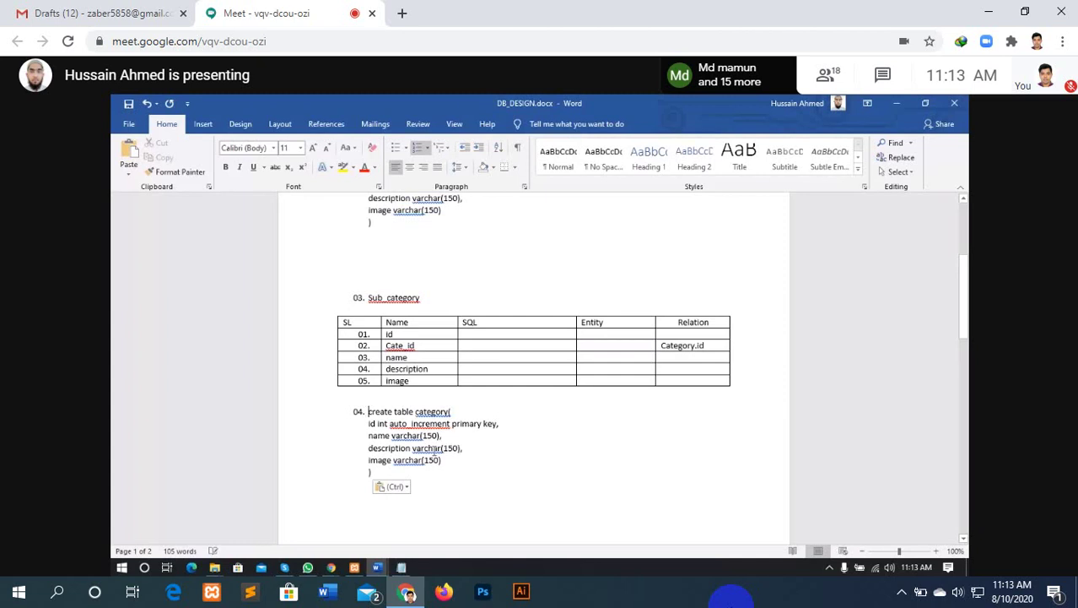
pyautogui.hotkey('ctrl', 'shift', 'n')
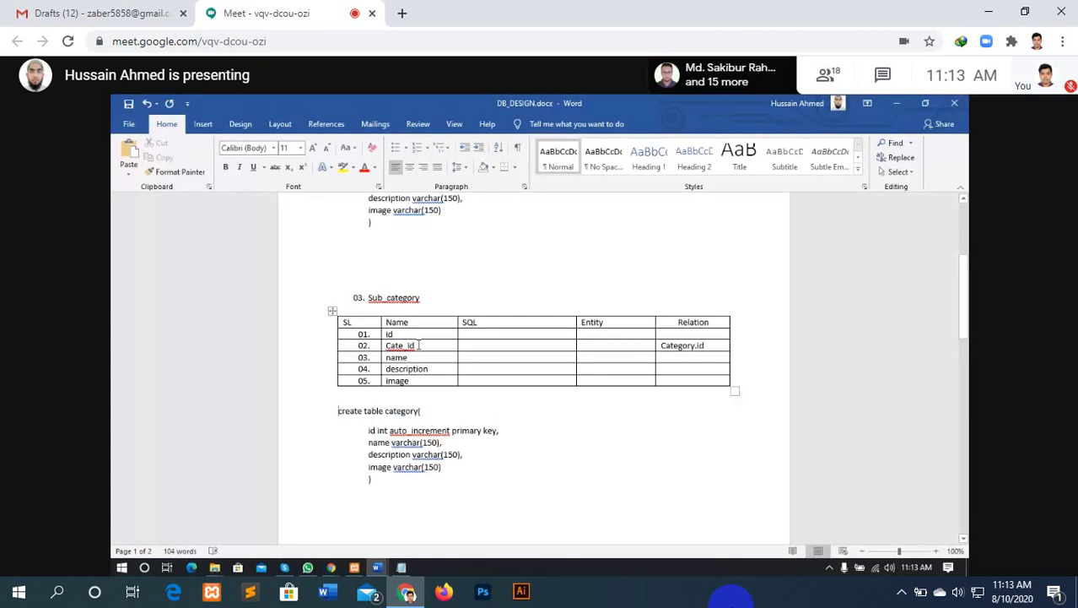
# - Start a new line after 'primary key,' in the copied statement, briefly toggling the Meet microphone
pyautogui.click(502, 430)
pyautogui.press('Return')
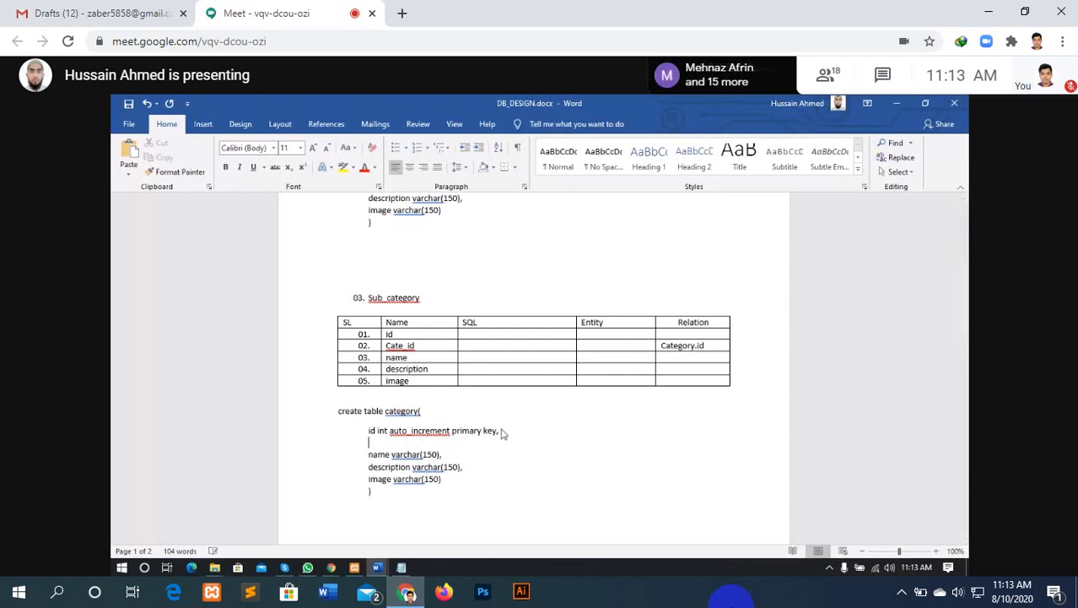
pyautogui.click(483, 541)
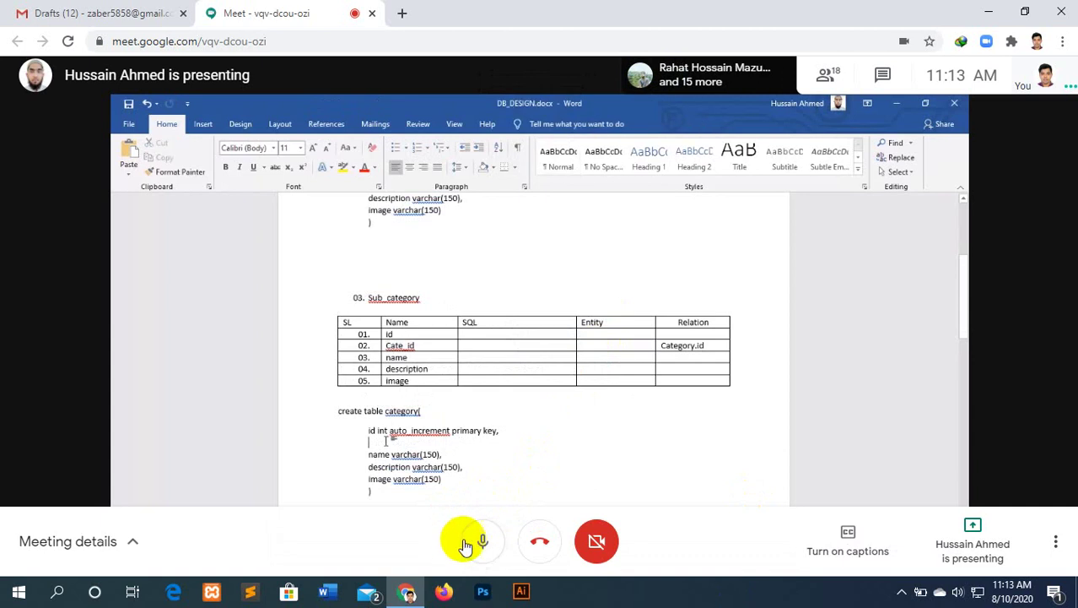
pyautogui.click(473, 544)
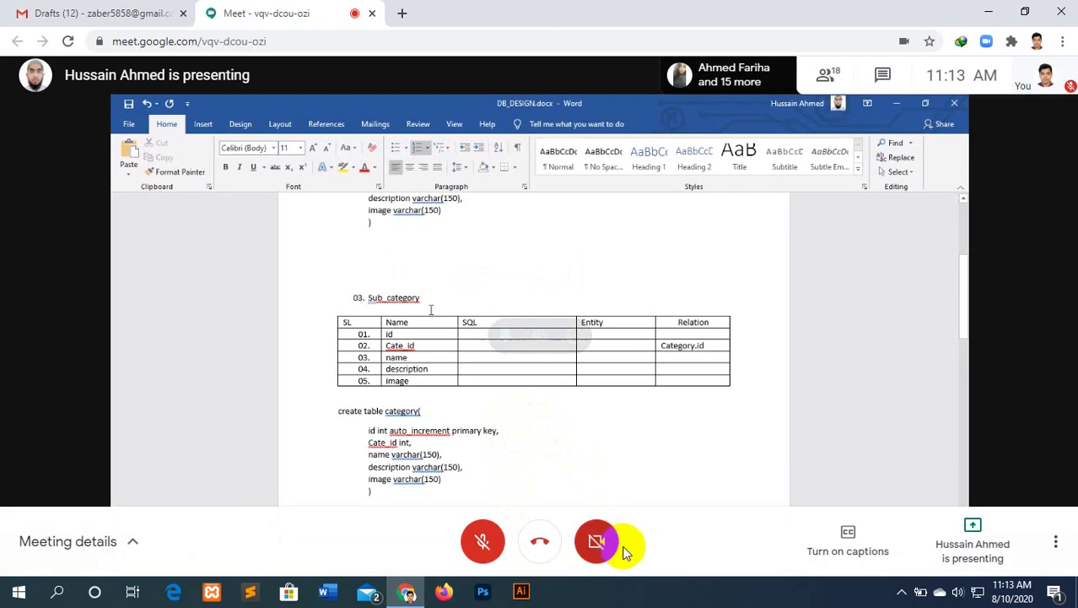
pyautogui.click(902, 592)
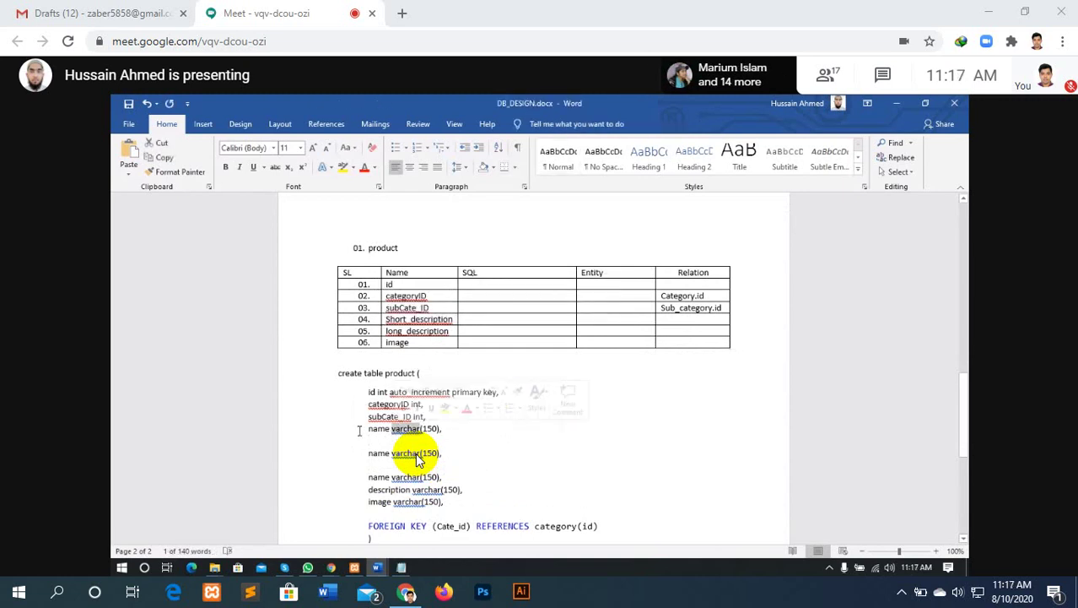
# - Replace the first name column with Short_description copied from the product table
pyautogui.doubleClick(377, 430)
pyautogui.hotkey('ctrl', 'v')
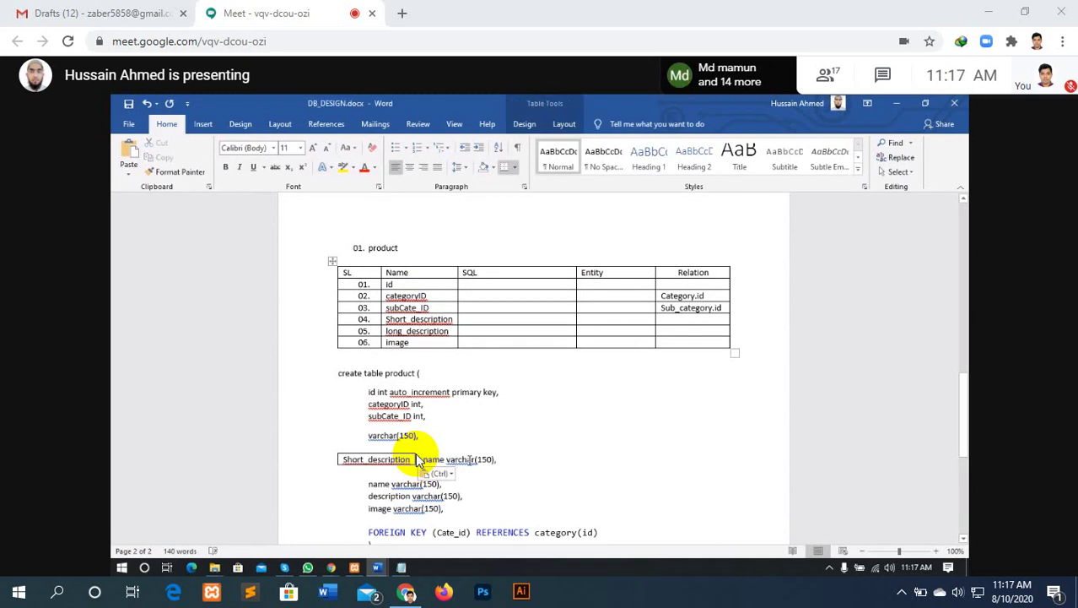
pyautogui.hotkey('ctrl', 'z')
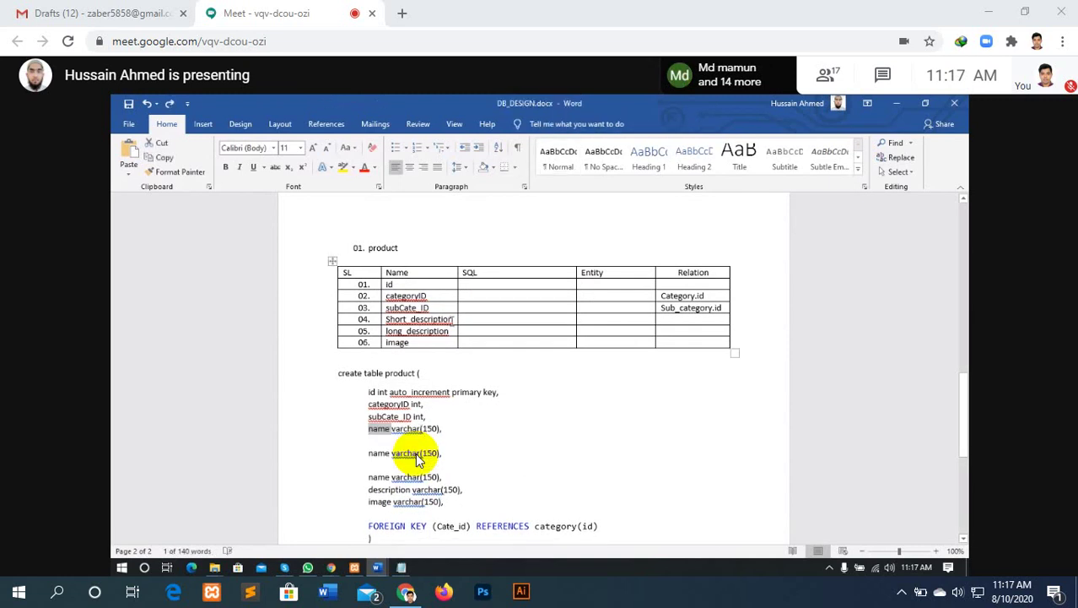
pyautogui.hotkey('ctrl', 'z')
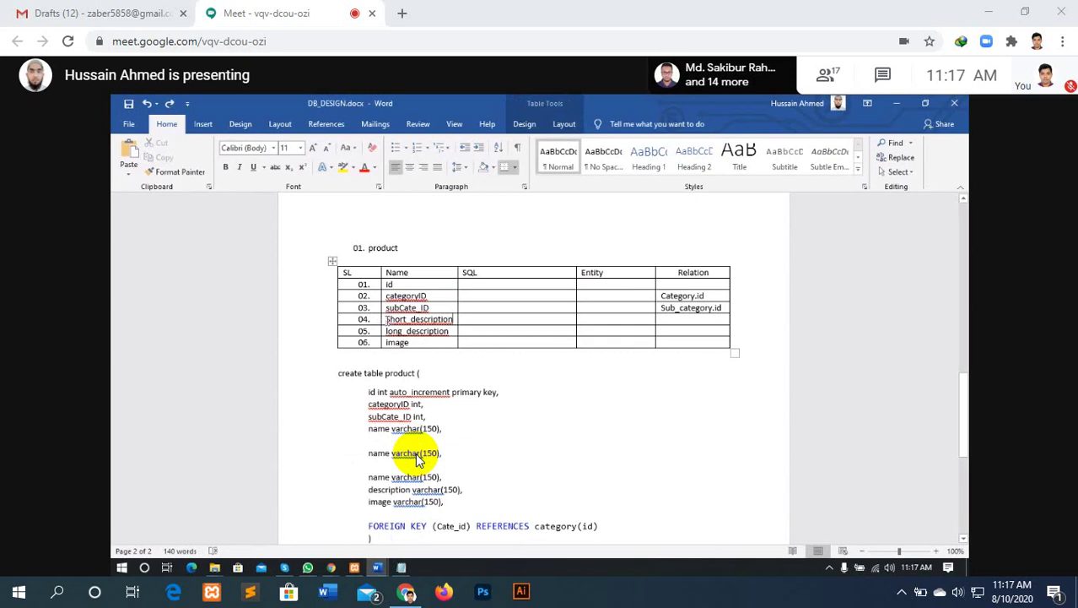
pyautogui.hotkey('shift', 'Right')
pyautogui.hotkey('shift', 'Right')
pyautogui.hotkey('shift', 'Right')
pyautogui.hotkey('shift', 'Right')
pyautogui.hotkey('shift', 'Right')
pyautogui.hotkey('shift', 'Right')
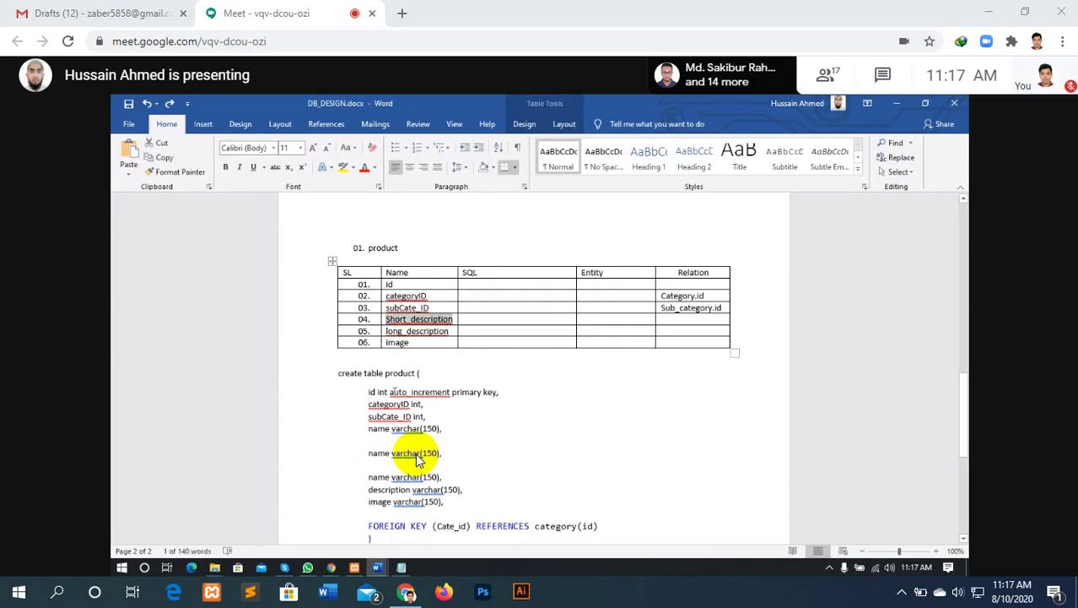
pyautogui.hotkey('ctrl', 'c')
pyautogui.hotkey('ctrl', 'v')
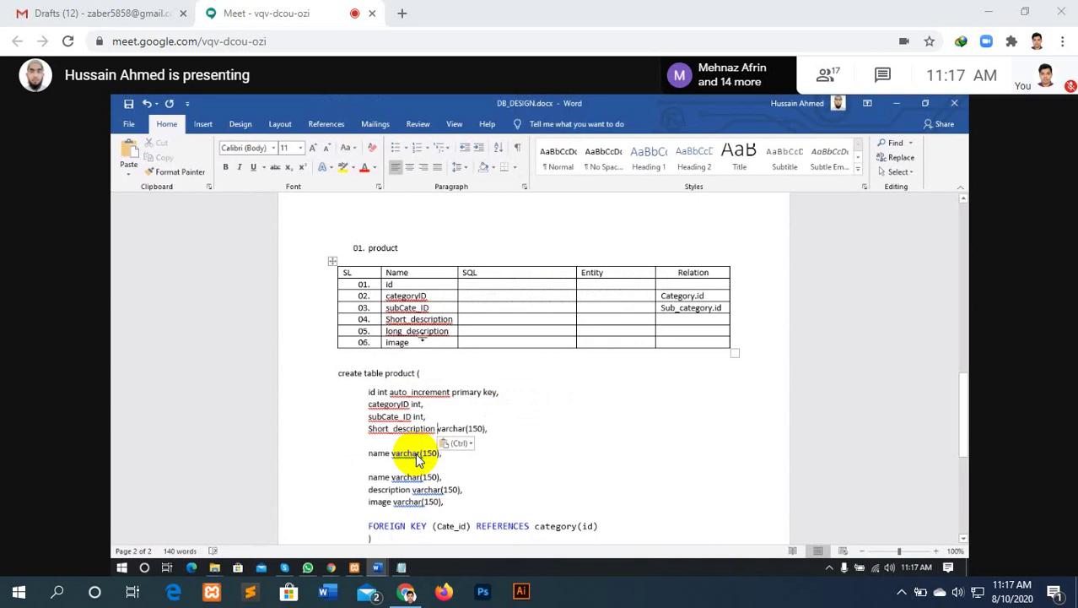
# - Turn the next name column into long_description
pyautogui.doubleClick(378, 453)
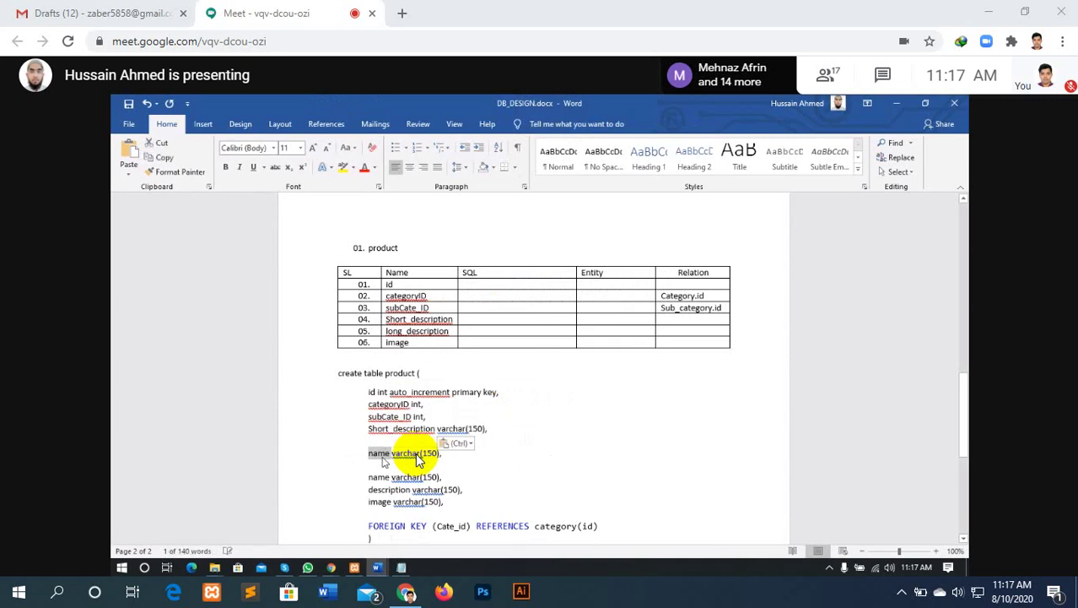
pyautogui.hotkey('ctrl', 'v')
pyautogui.moveTo(368, 453); pyautogui.dragTo(390, 453)
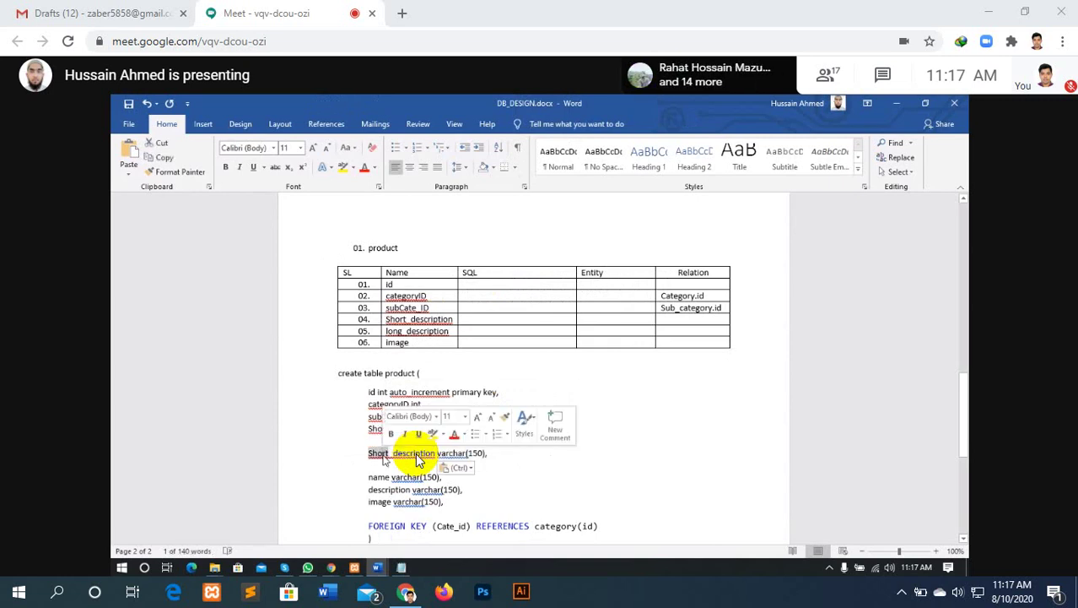
pyautogui.write('long')
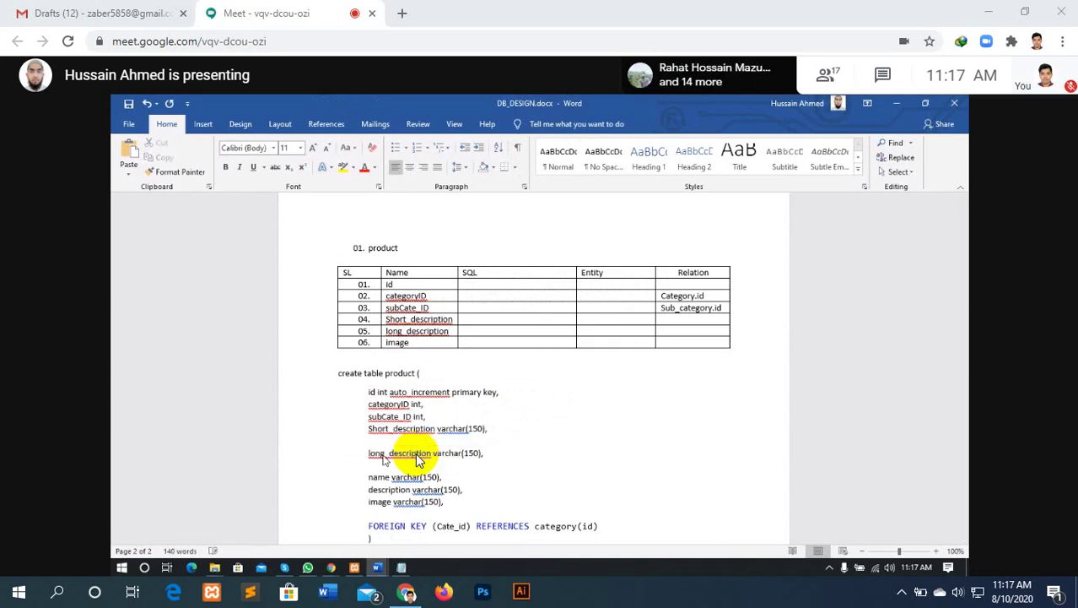
# - Delete the name and description varchar(150) lines and the blank lines between columns
pyautogui.scroll(-1, 418, 460)
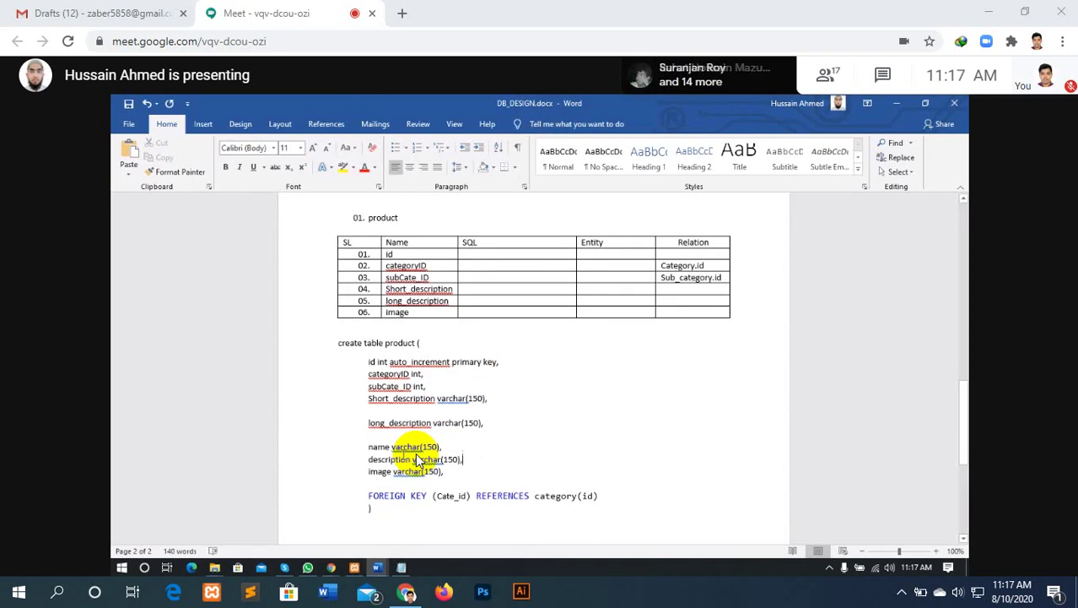
pyautogui.hotkey('shift', 'Up')
pyautogui.hotkey('shift', 'Home')
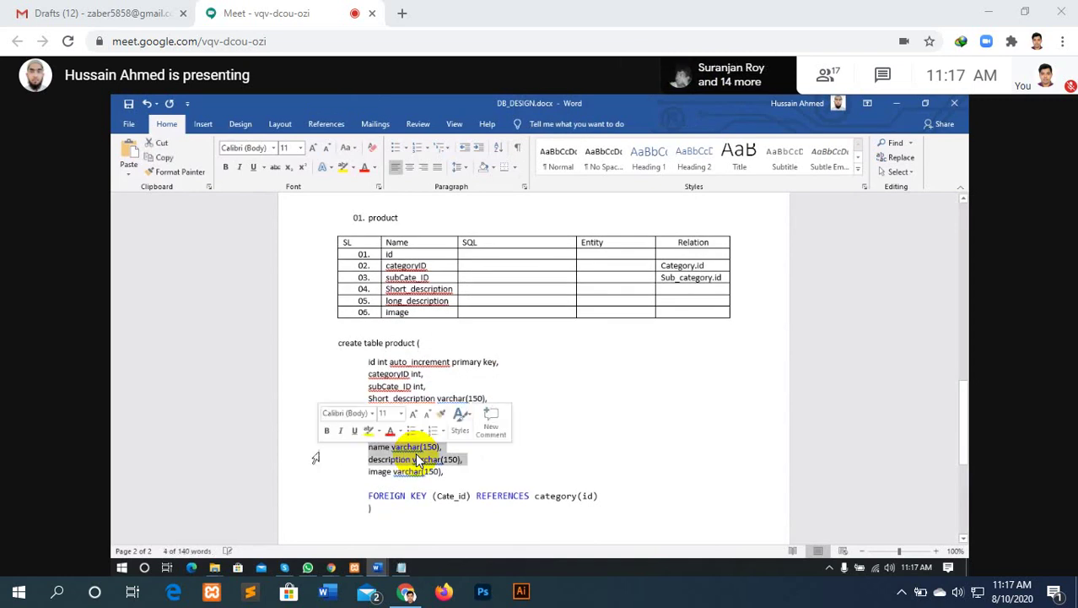
pyautogui.press('Delete')
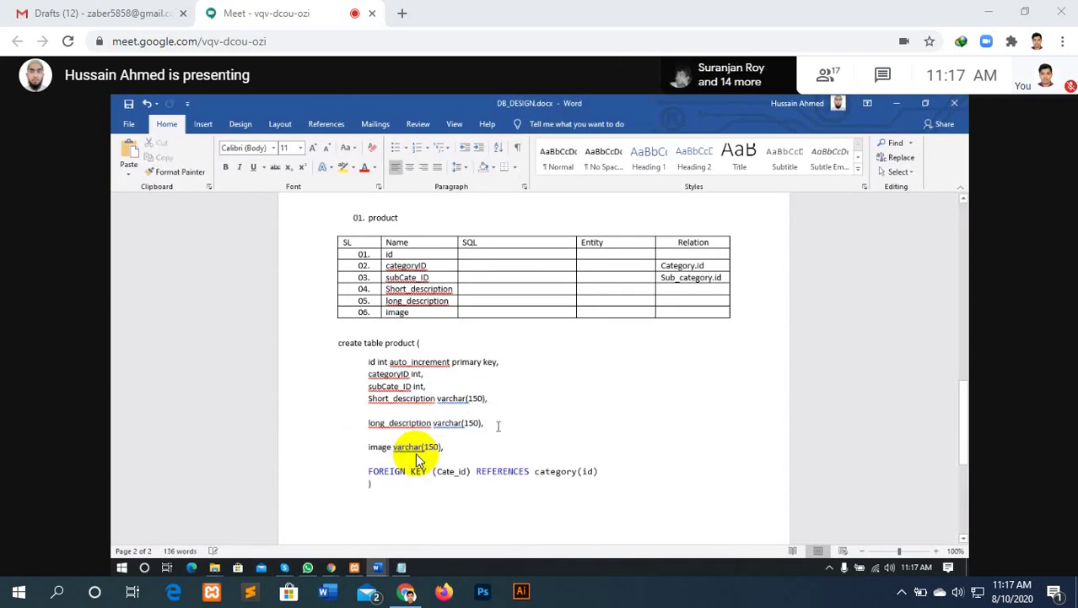
pyautogui.press('Delete')
pyautogui.click(497, 398)
# - Point the first FOREIGN KEY at categoryID instead of Cate_id, removing the leftover blank line
pyautogui.press('Delete')
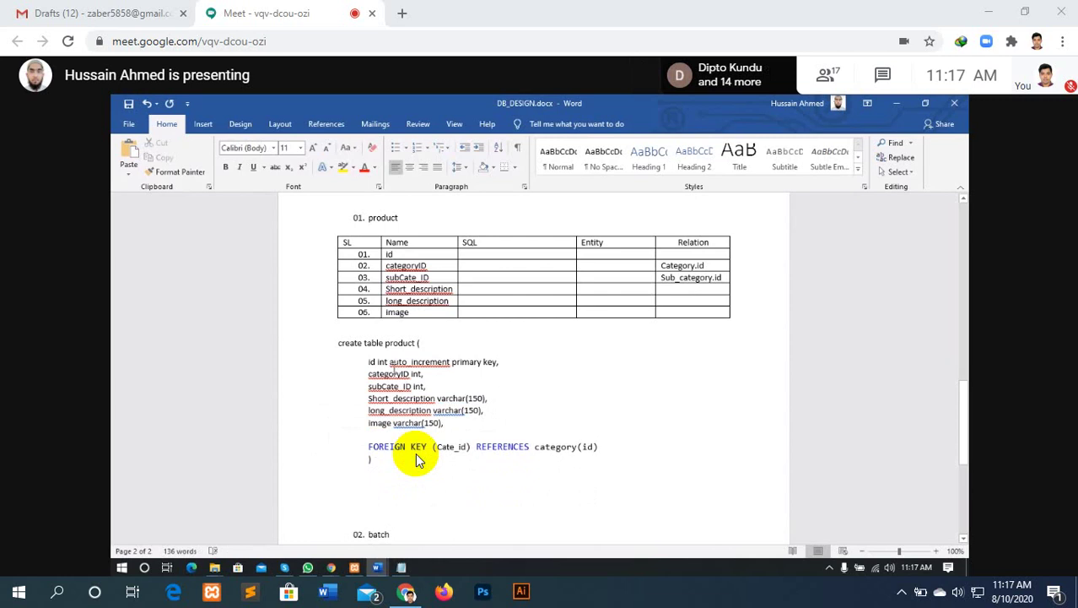
pyautogui.doubleClick(394, 374)
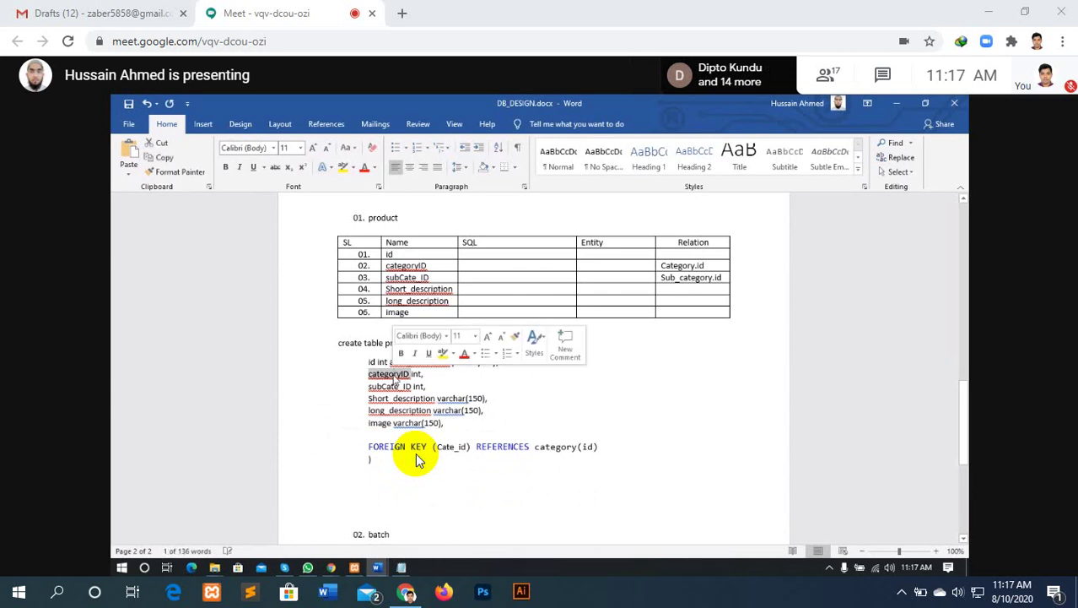
pyautogui.doubleClick(447, 447)
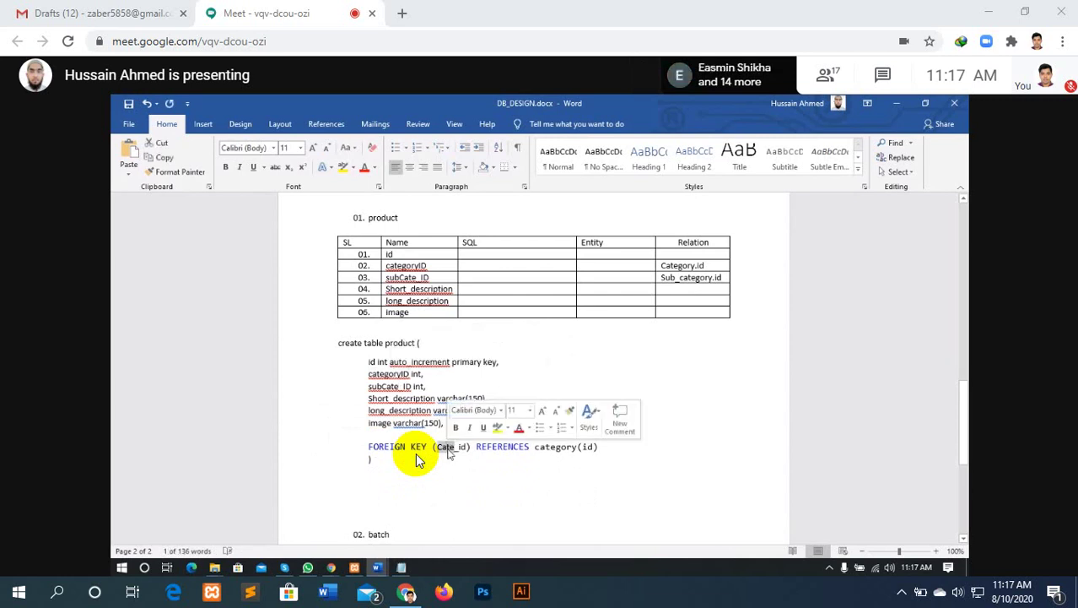
pyautogui.press('BackSpace')
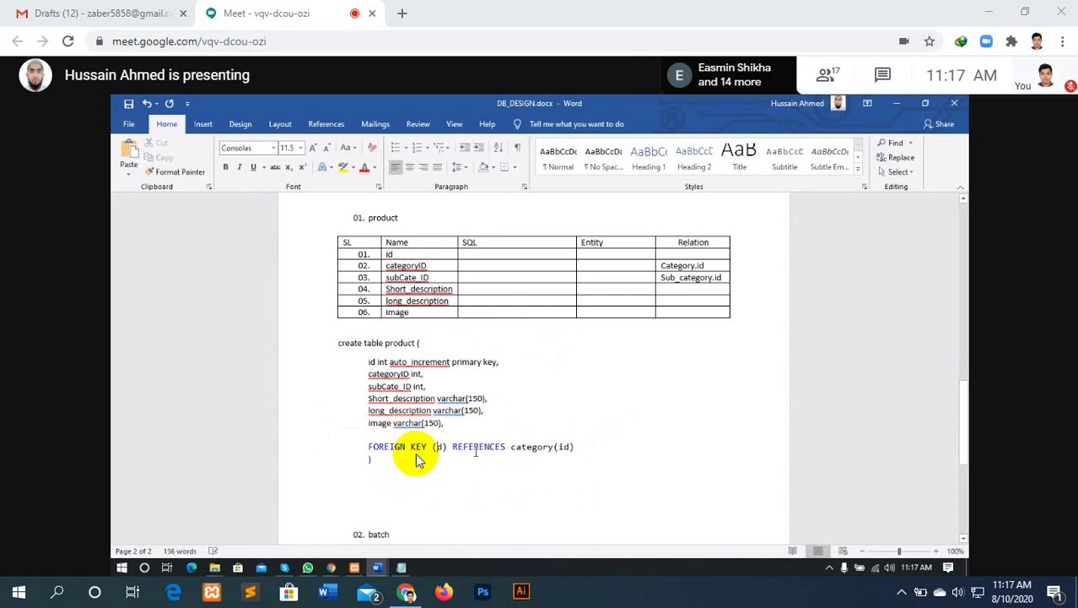
pyautogui.hotkey('ctrl', 'v')
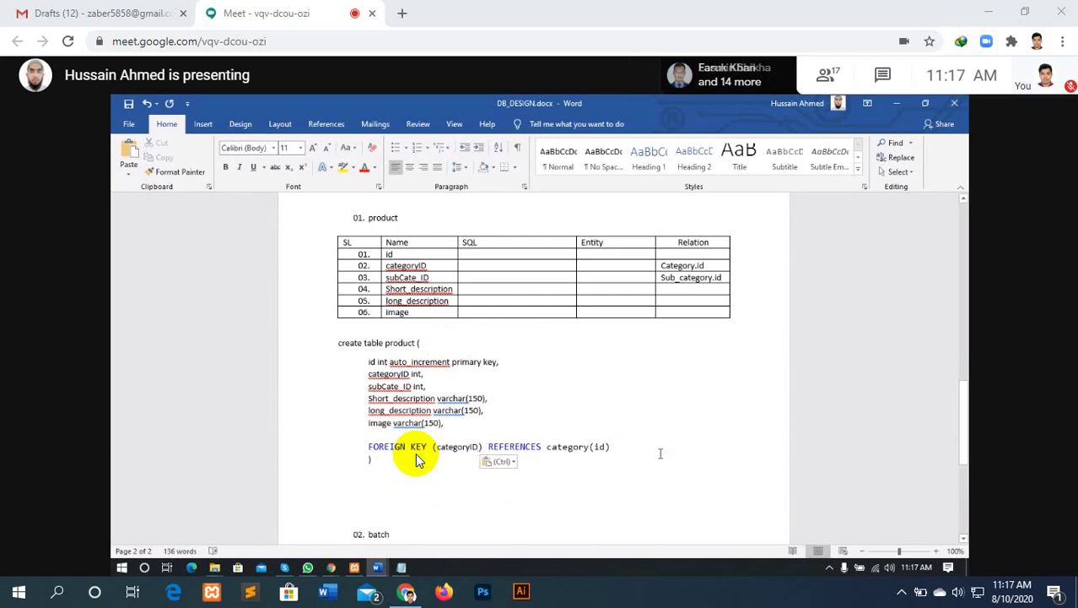
pyautogui.write(',')
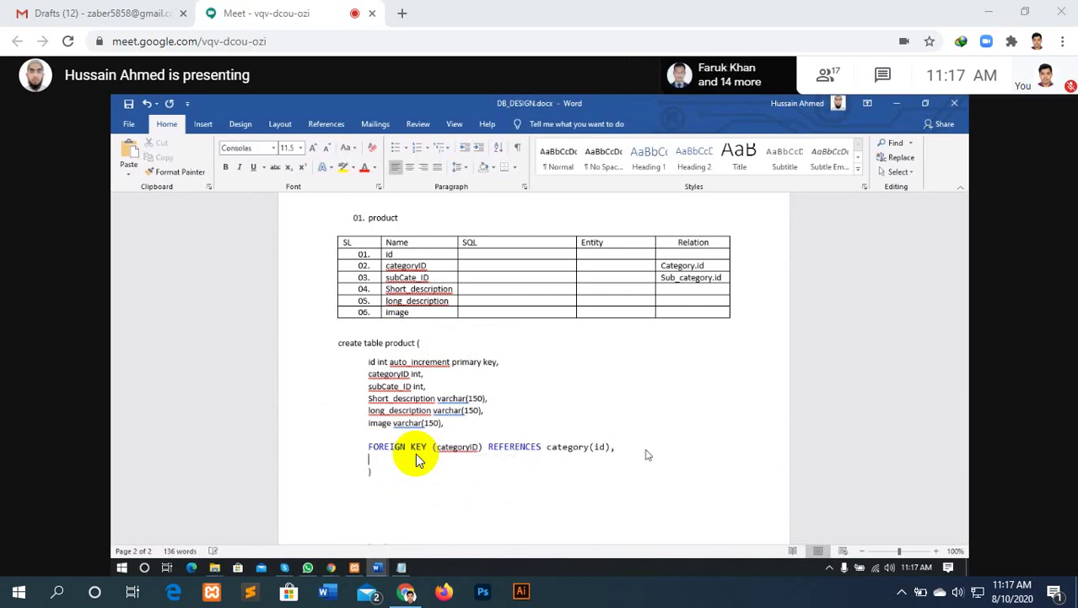
pyautogui.press('Return')
# - Duplicate the FOREIGN KEY line and put subCate in the second copy
pyautogui.hotkey('shift', 'Up')
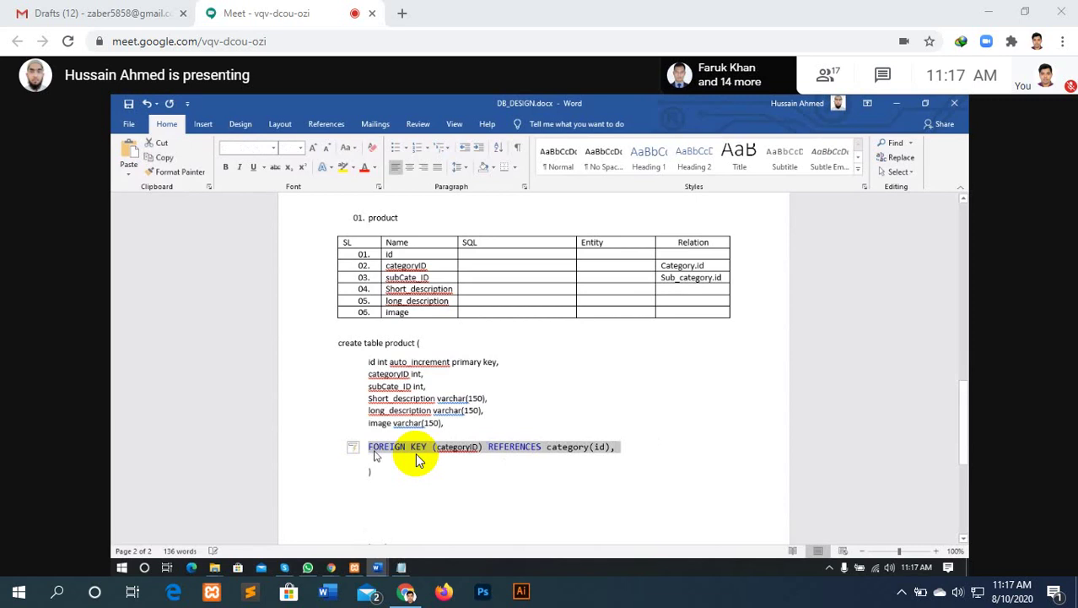
pyautogui.hotkey('ctrl', 'v')
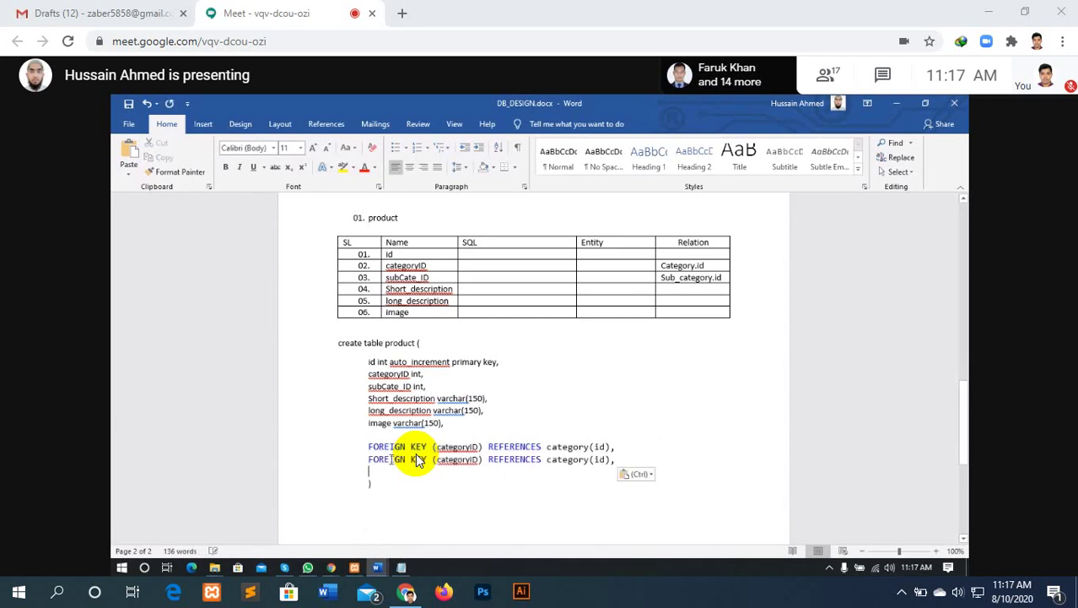
pyautogui.press('Return')
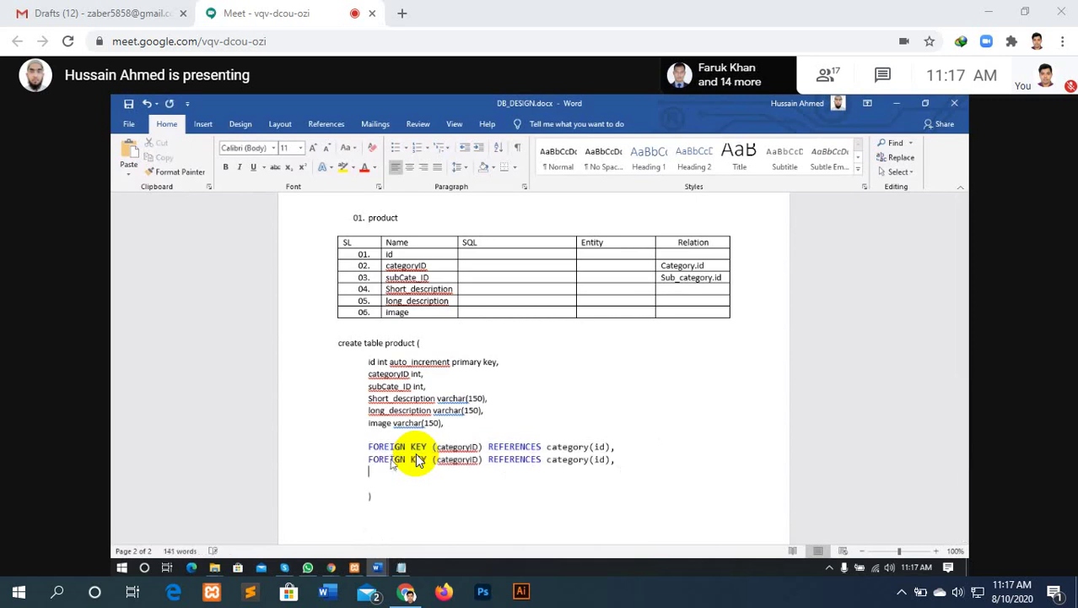
pyautogui.hotkey('ctrl', 'v')
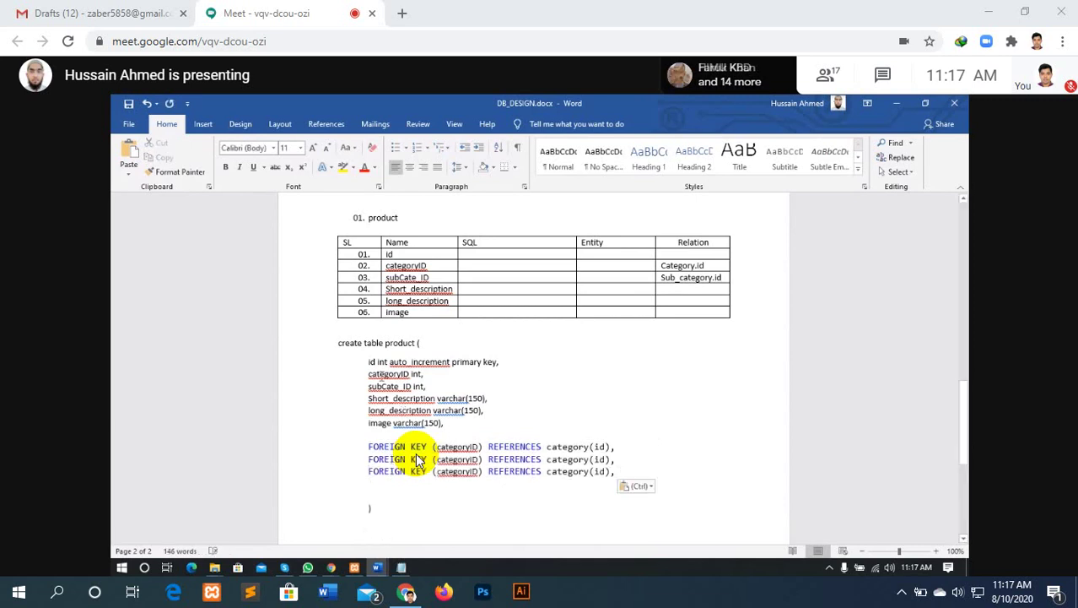
pyautogui.doubleClick(383, 386)
pyautogui.hotkey('ctrl', 'c')
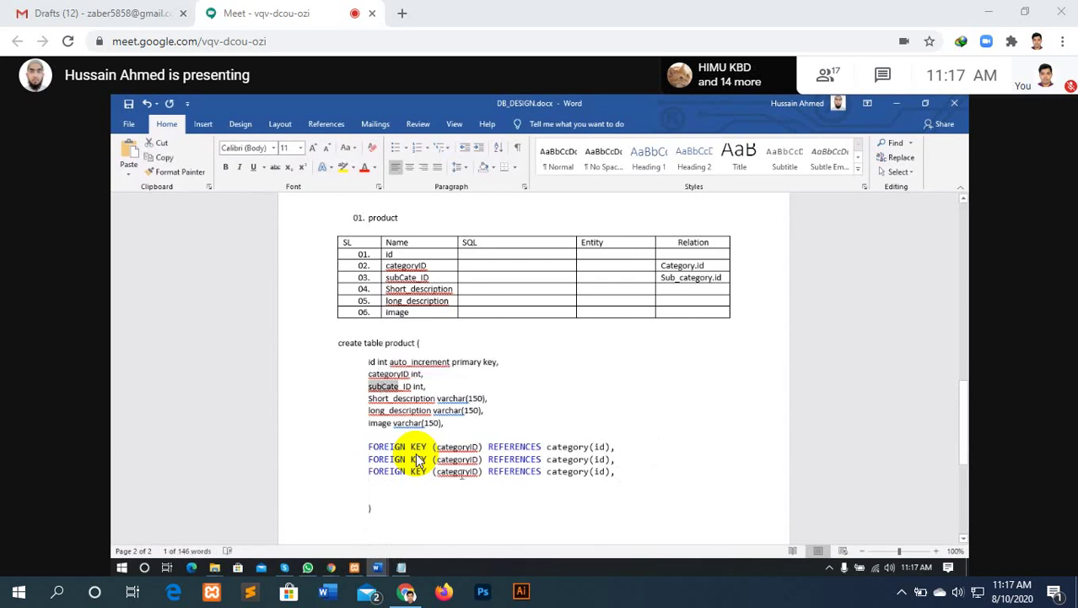
pyautogui.doubleClick(456, 461)
pyautogui.hotkey('ctrl', 'v')
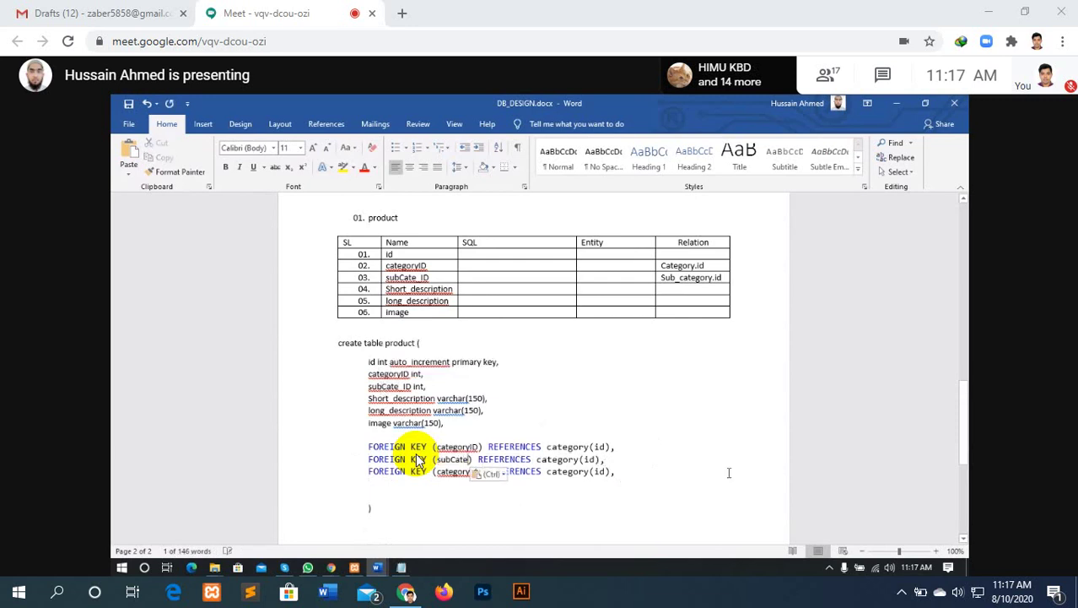
# - Make the second key reference sub_category(id), deleting the extra third line and trailing empty line
pyautogui.scroll(2, 419, 460)
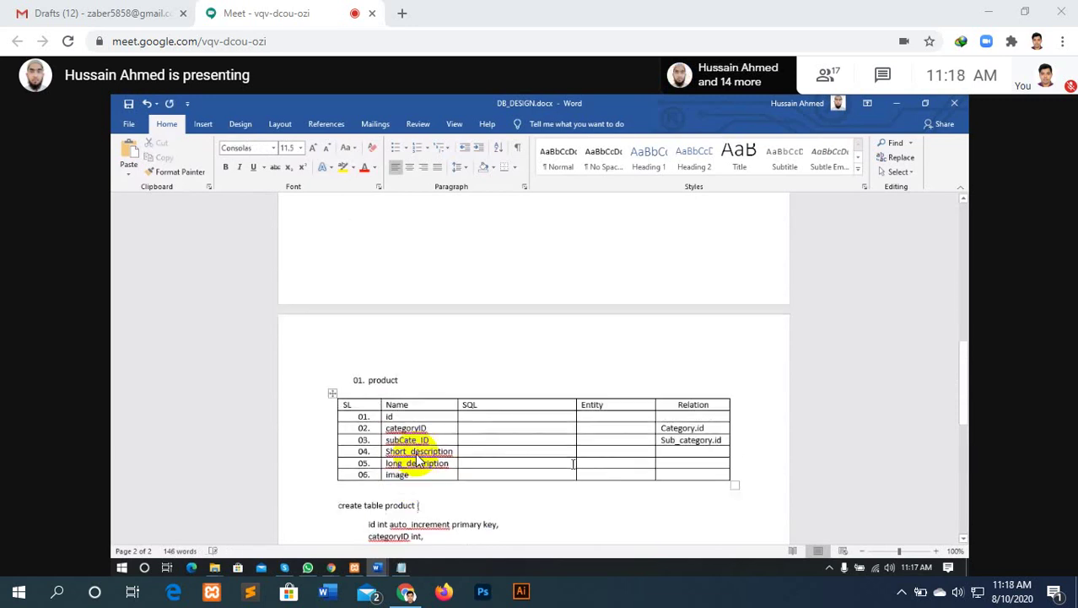
pyautogui.scroll(5, 420, 460)
pyautogui.scroll(1, 419, 460)
pyautogui.scroll(-3, 419, 460)
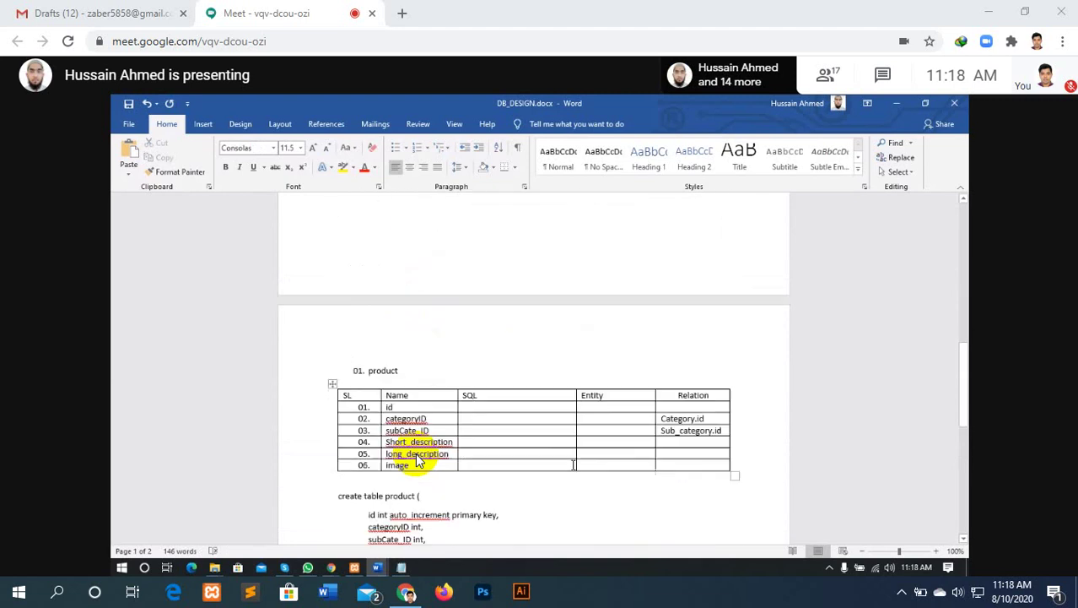
pyautogui.scroll(-4, 420, 460)
pyautogui.scroll(-1, 420, 460)
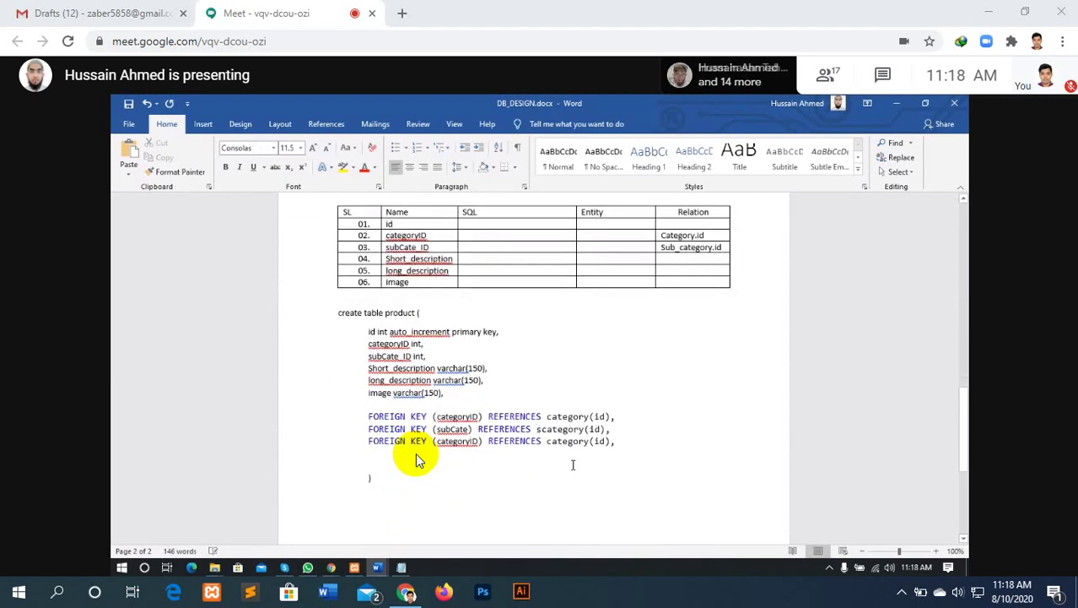
pyautogui.write('sub_')
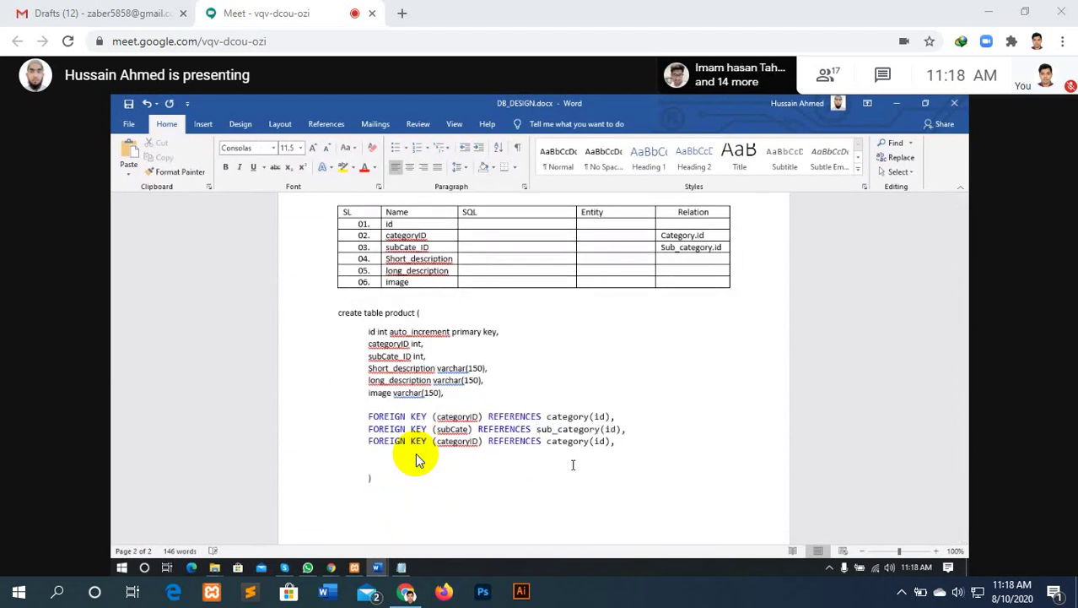
pyautogui.moveTo(620, 441); pyautogui.dragTo(322, 444)
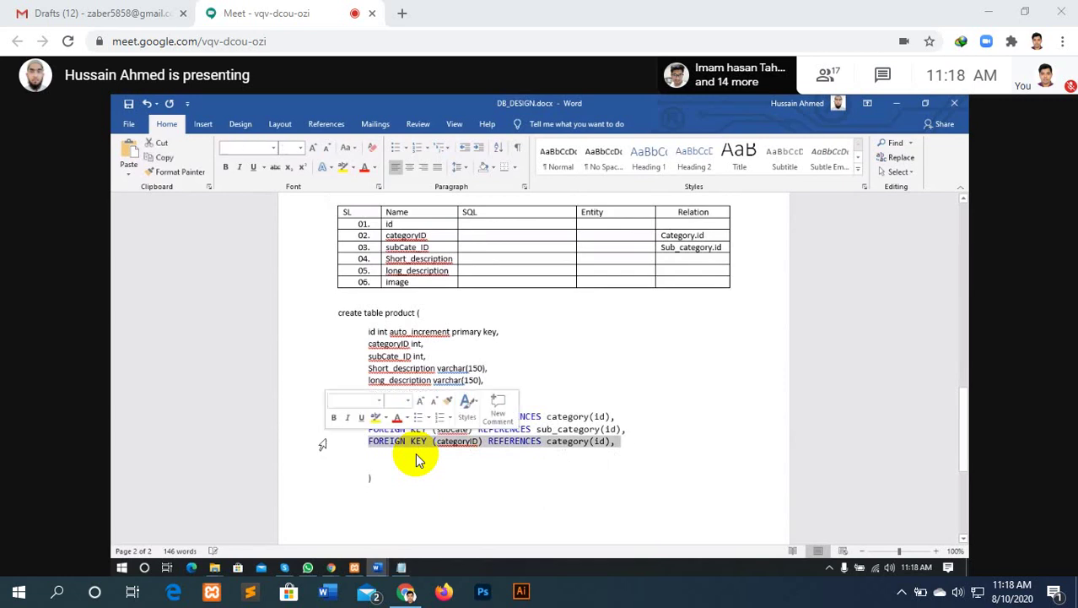
pyautogui.press('BackSpace')
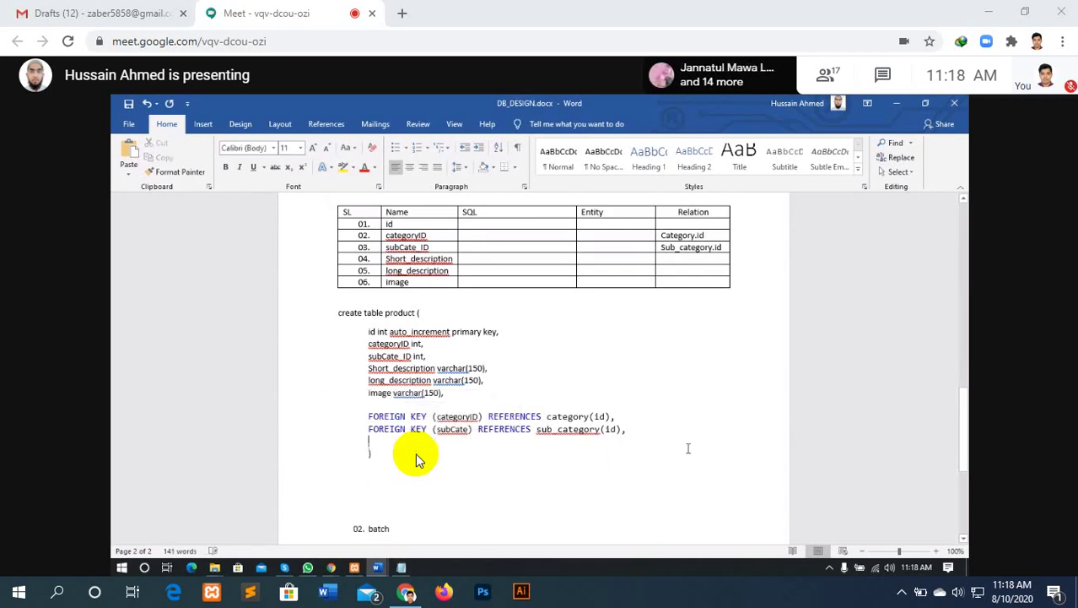
pyautogui.click(641, 429)
pyautogui.press('Delete')
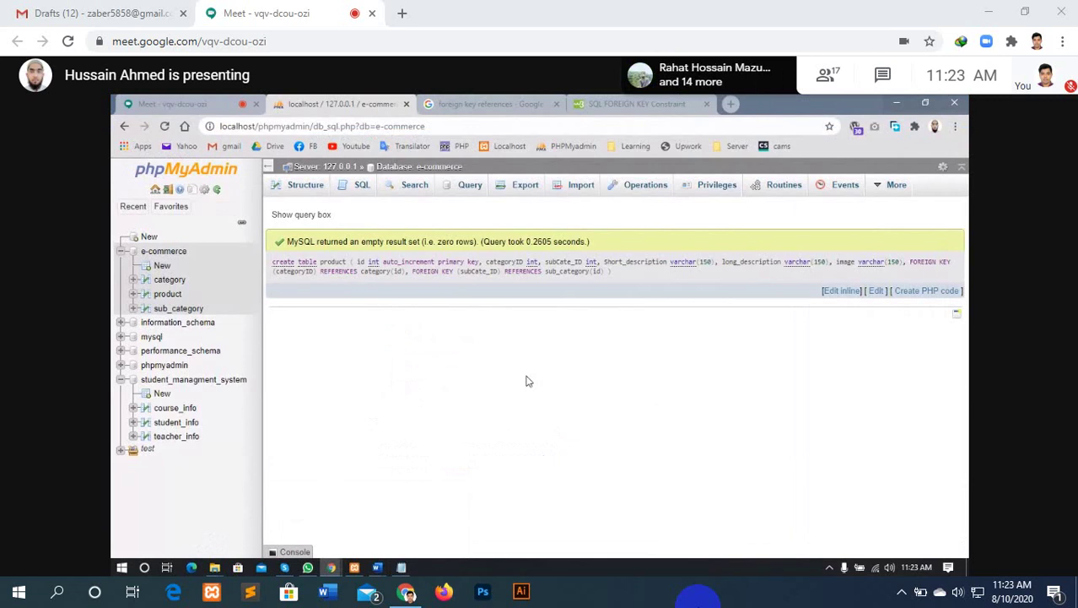
pyautogui.moveTo(482, 545)
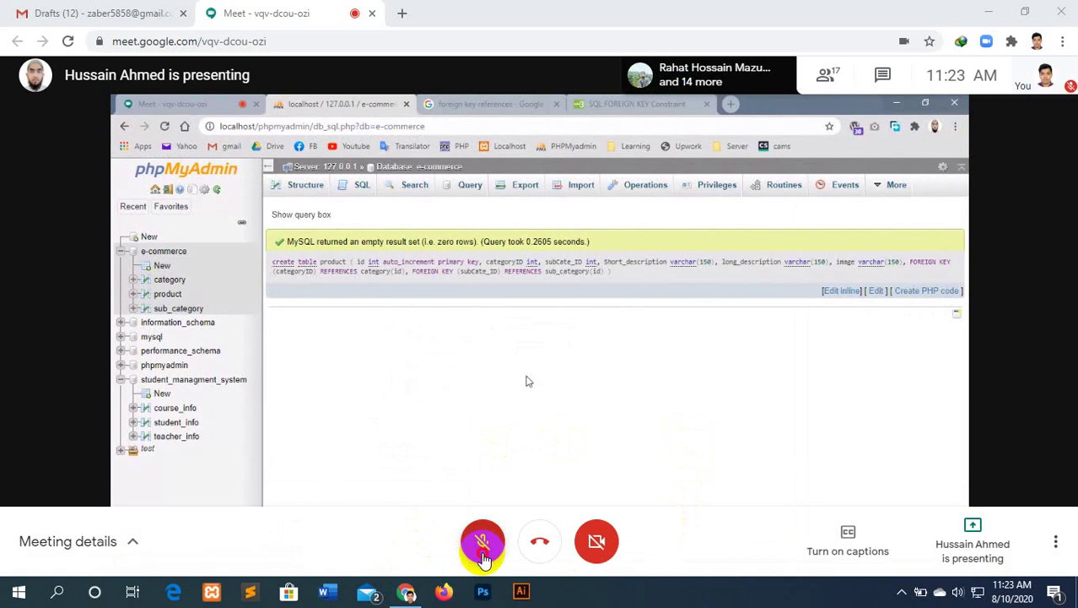
# - Toggle the Meet microphone on, off, and back on
pyautogui.click(484, 555)
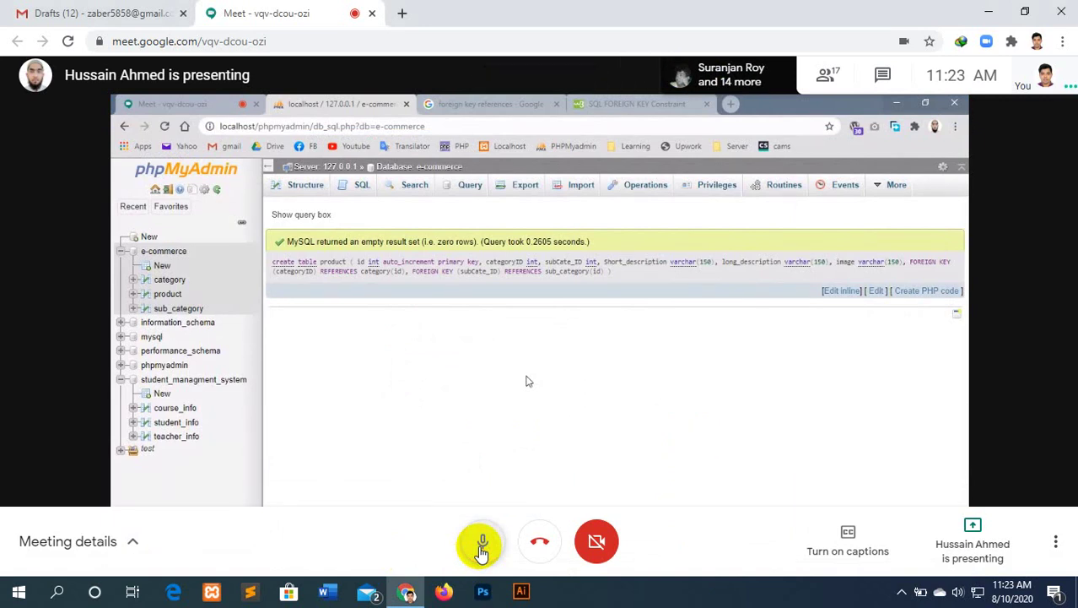
pyautogui.click(482, 553)
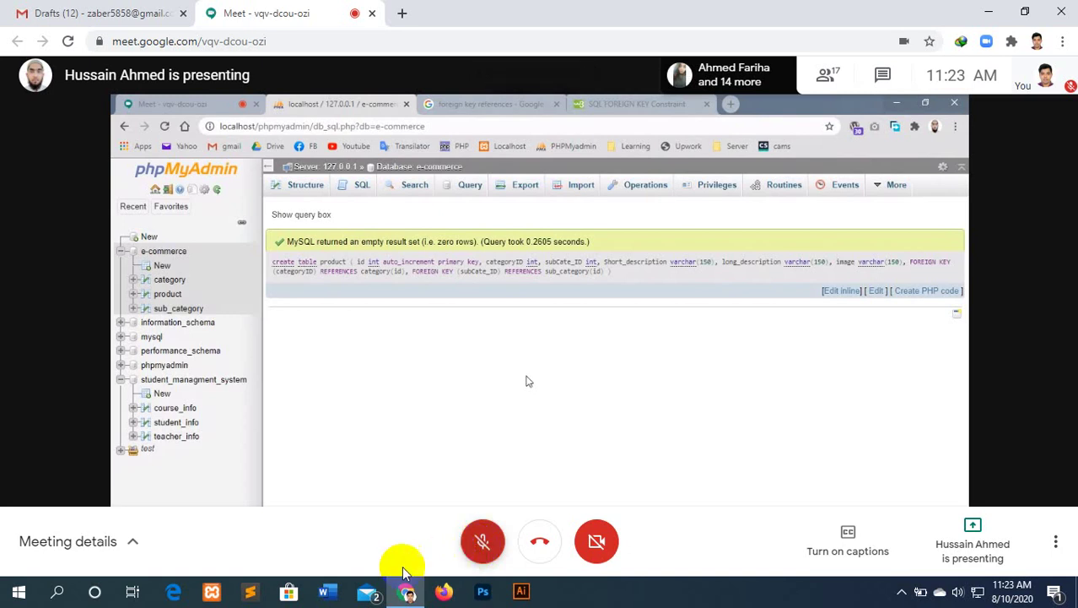
pyautogui.click(489, 543)
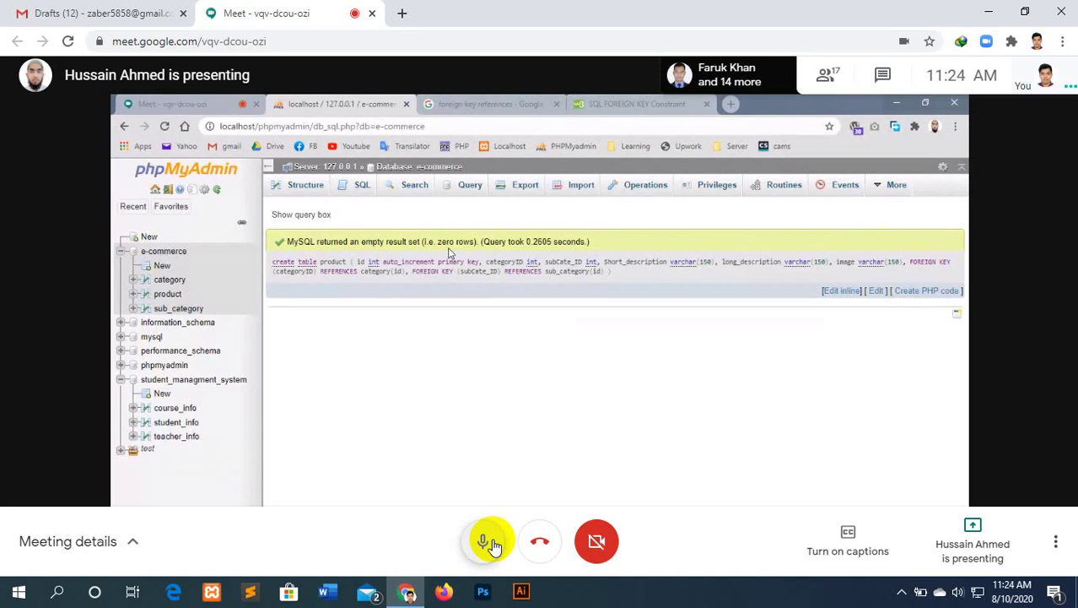
# - Toggle the Meet microphone several times, finishing muted, then show the hidden tray icons
pyautogui.click(494, 545)
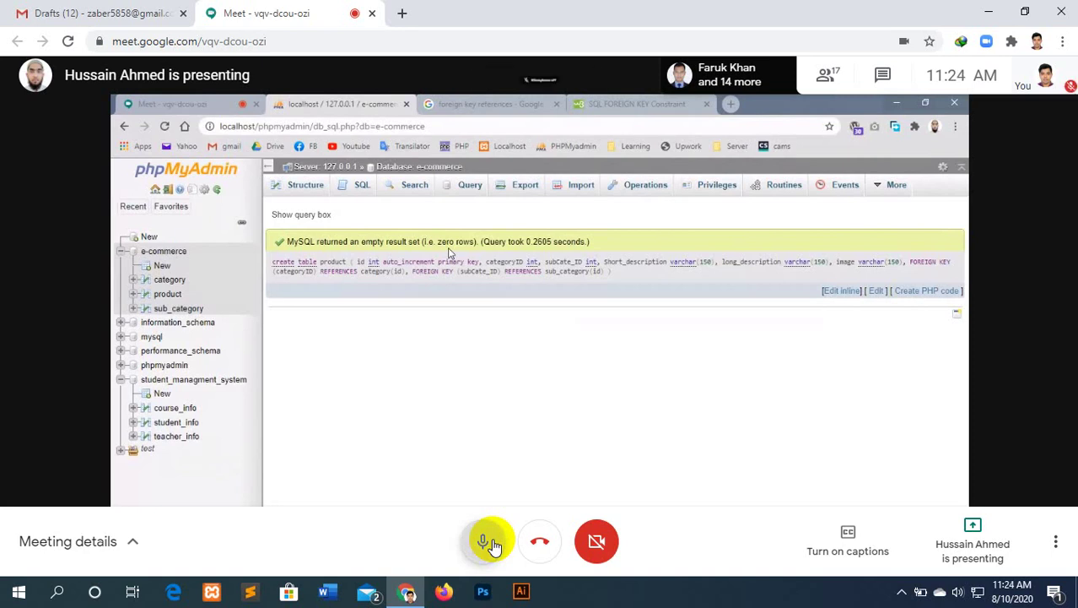
pyautogui.click(494, 545)
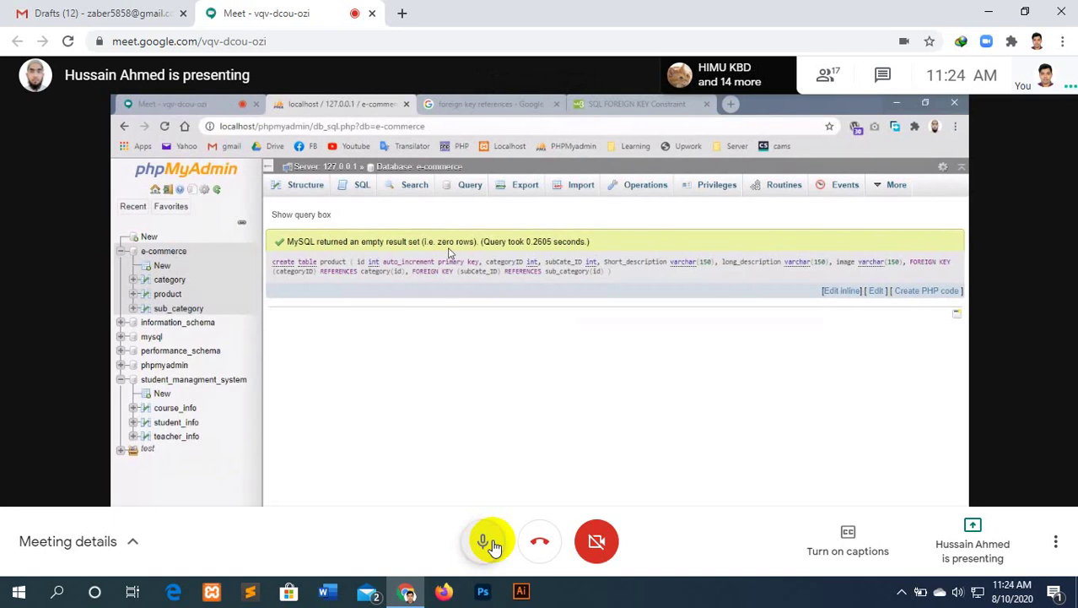
pyautogui.rightClick(494, 545)
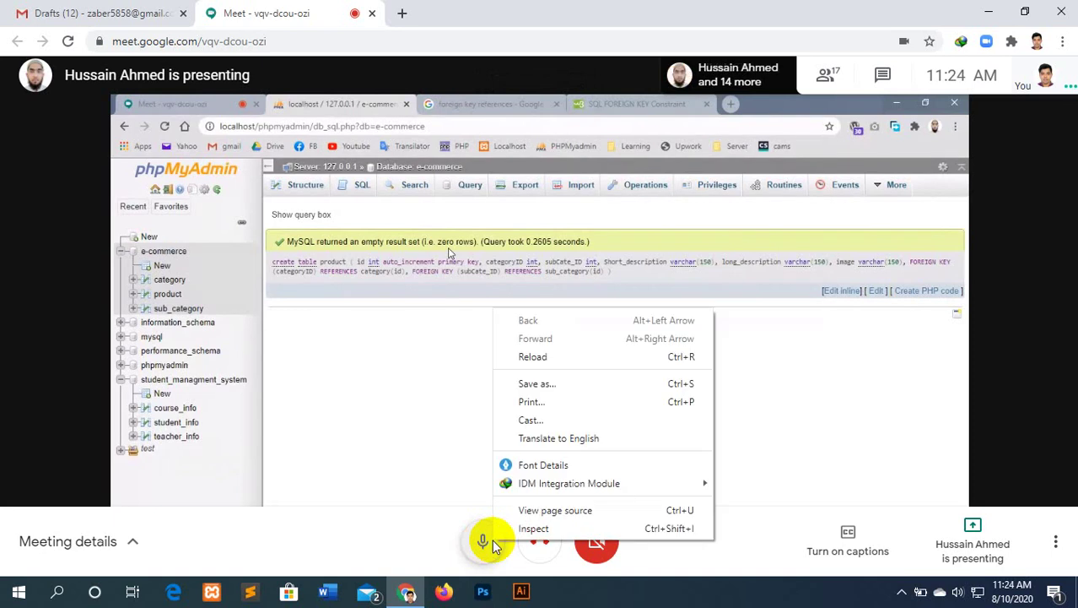
pyautogui.click(473, 548)
pyautogui.click(473, 549)
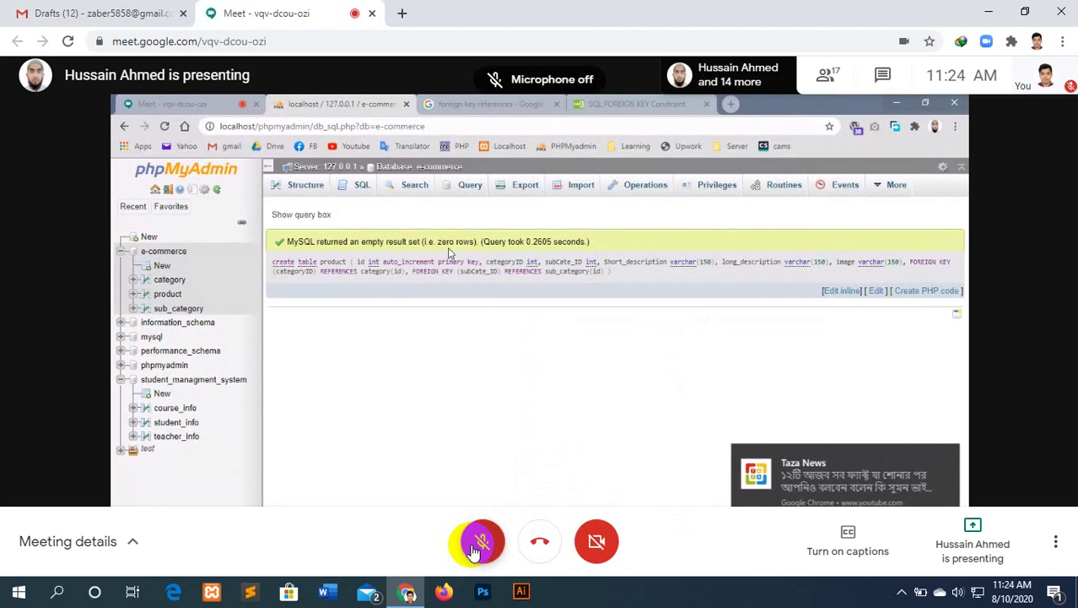
pyautogui.click(473, 550)
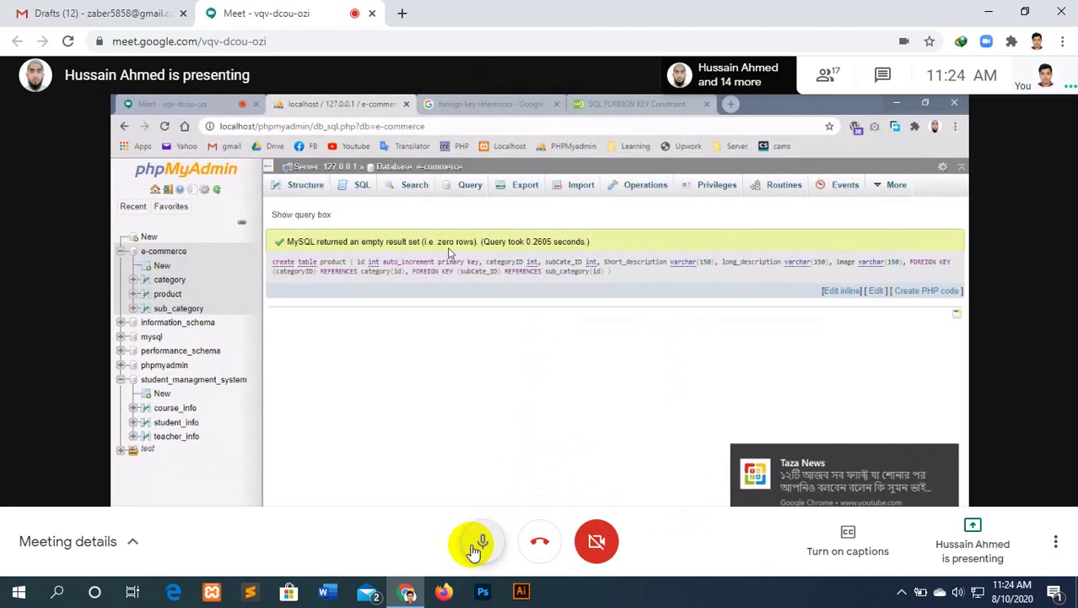
pyautogui.click(473, 549)
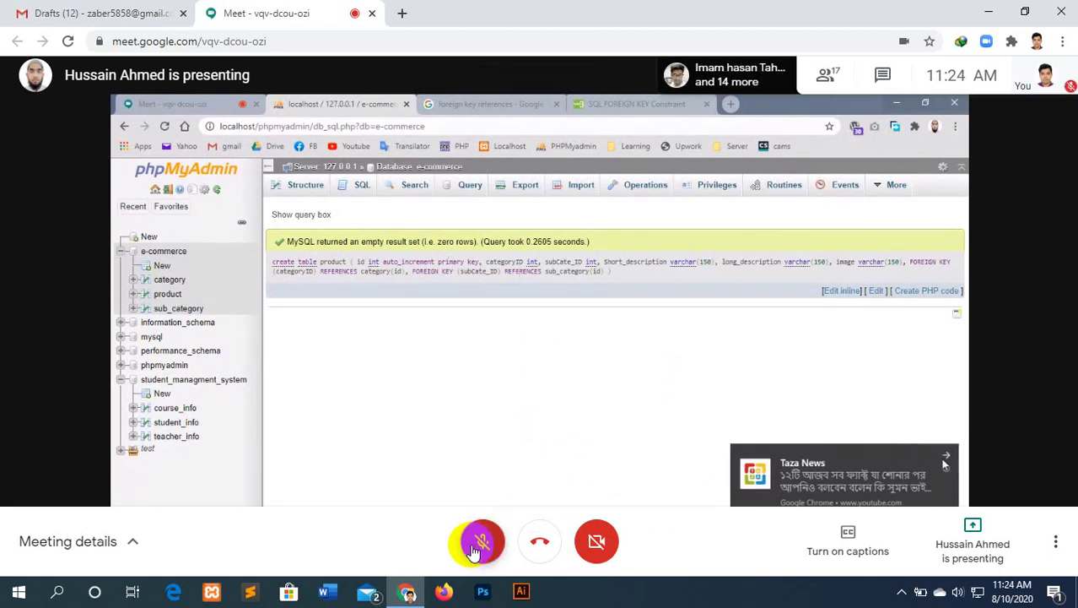
pyautogui.click(473, 550)
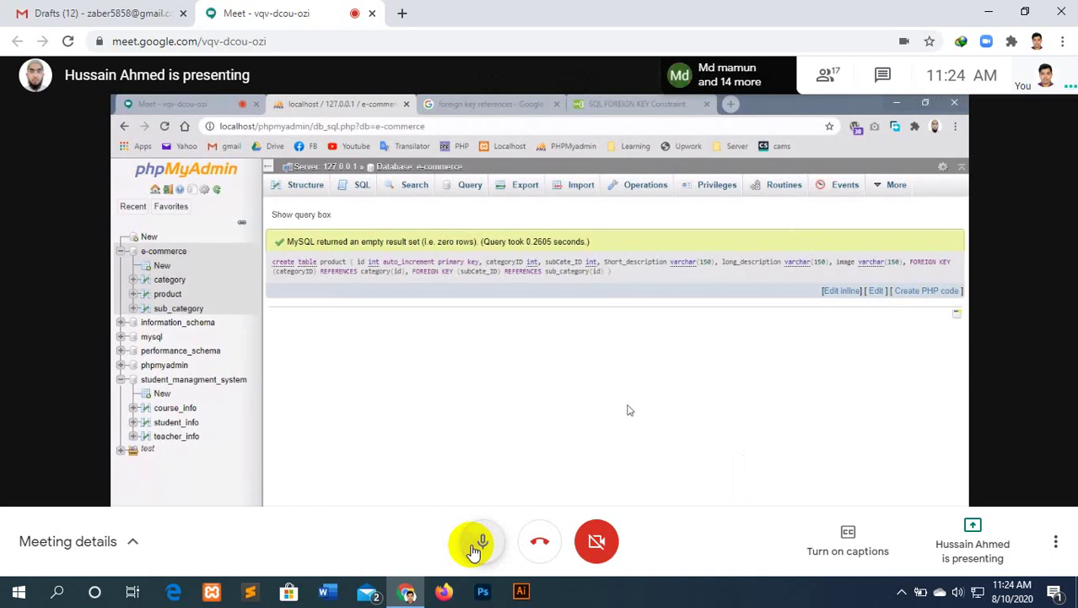
pyautogui.click(477, 545)
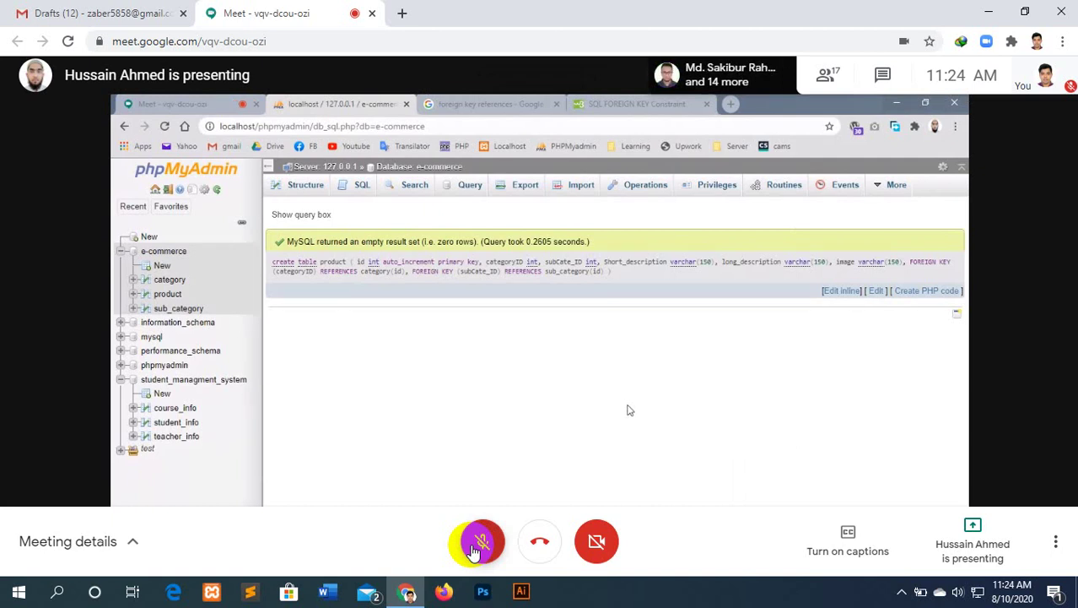
pyautogui.click(903, 594)
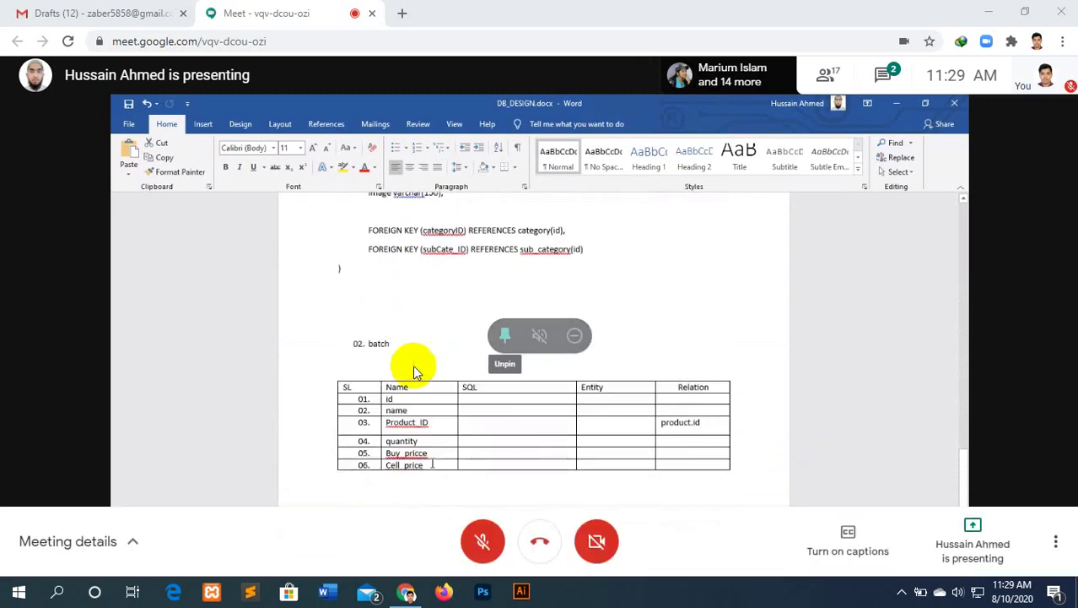
pyautogui.moveTo(483, 540)
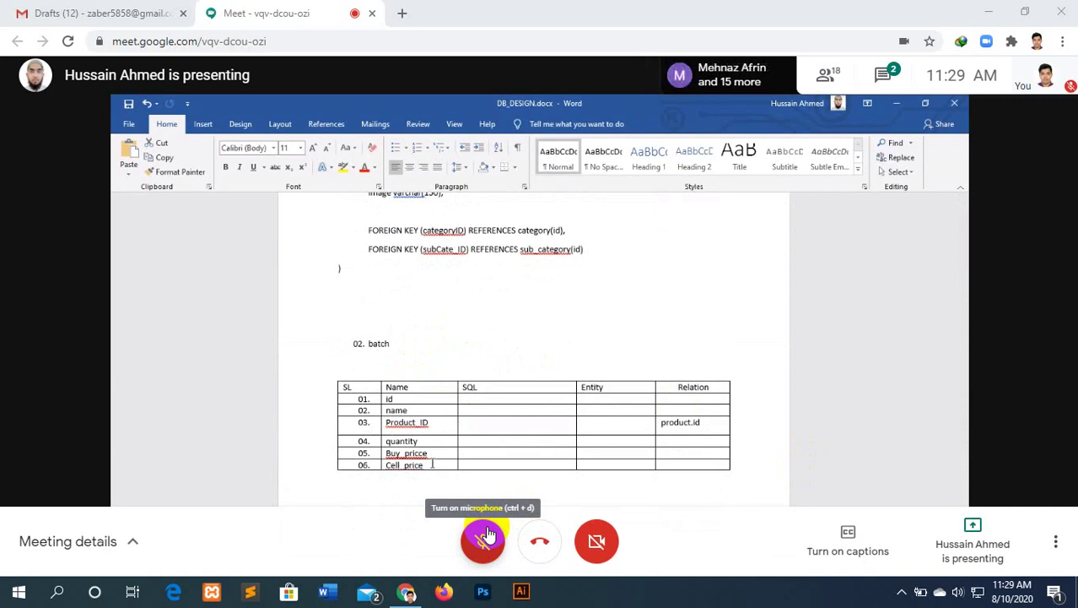
pyautogui.click(488, 533)
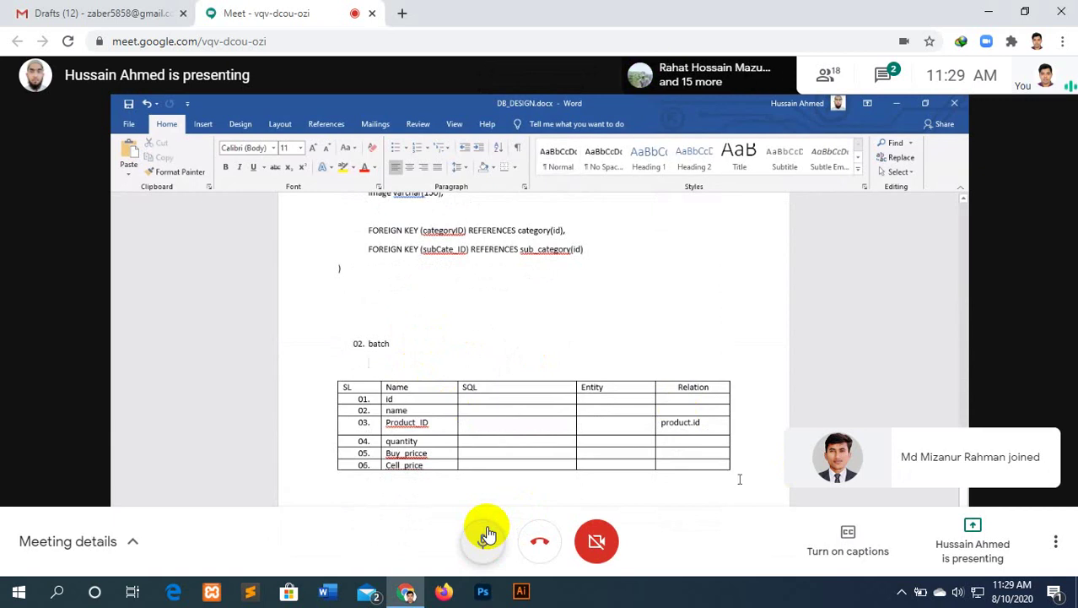
pyautogui.click(488, 533)
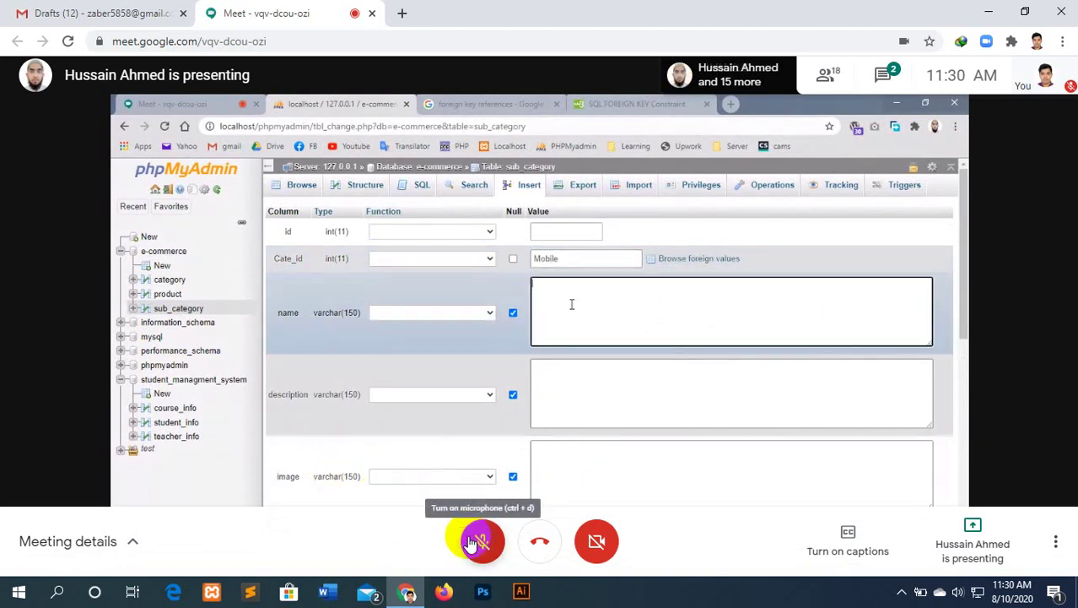
pyautogui.click(473, 541)
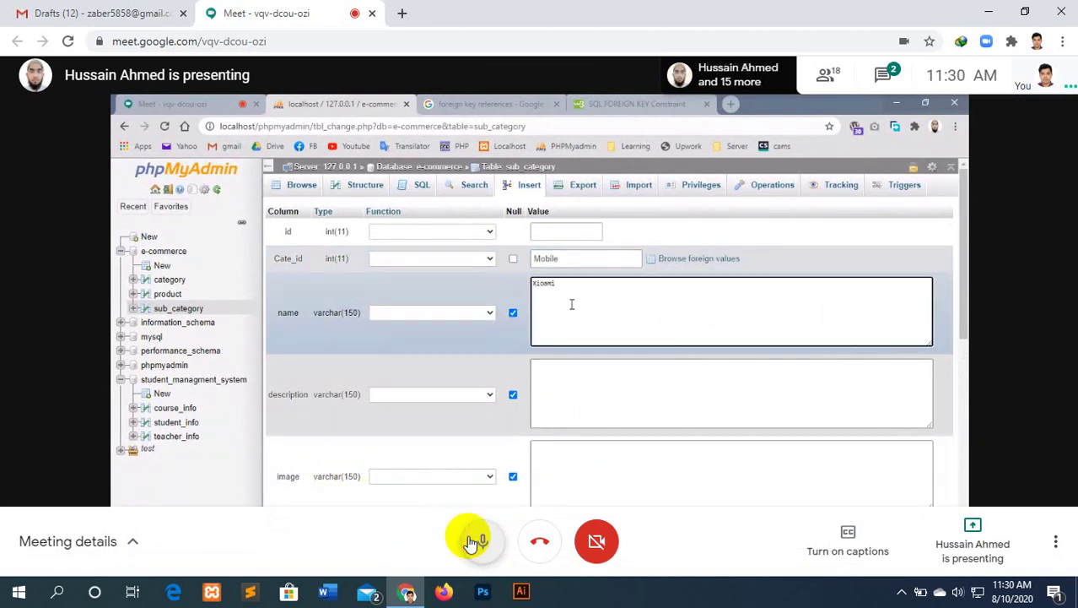
pyautogui.click(473, 541)
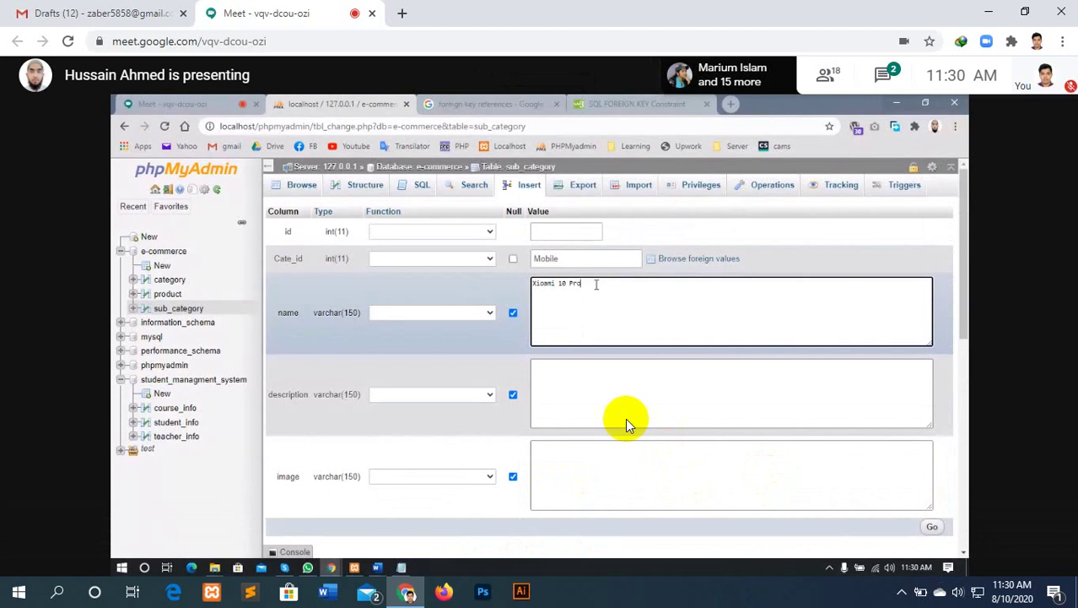
pyautogui.moveTo(539, 321)
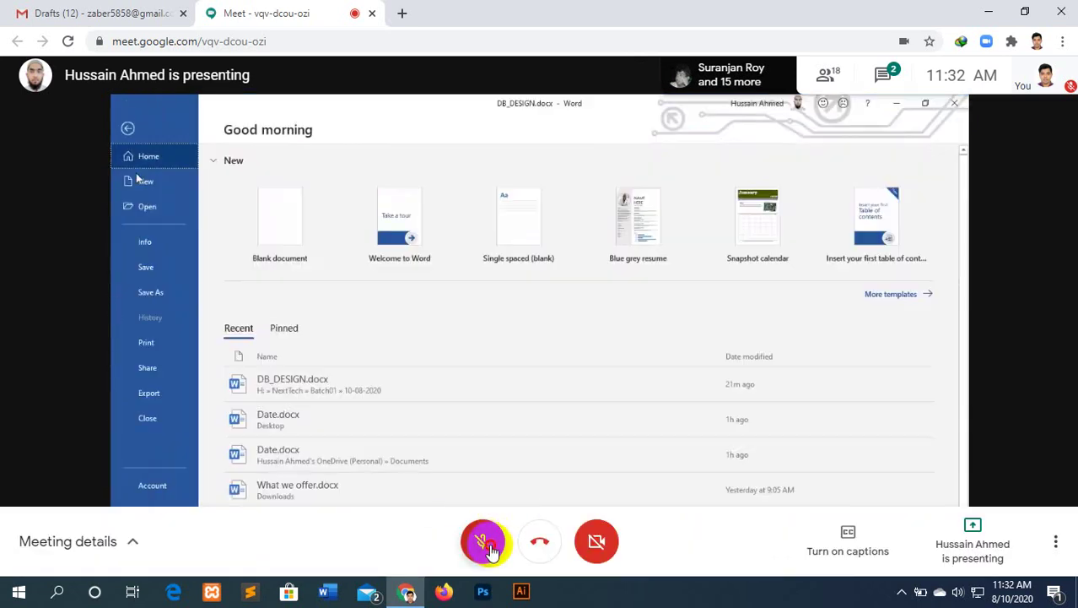
pyautogui.click(490, 545)
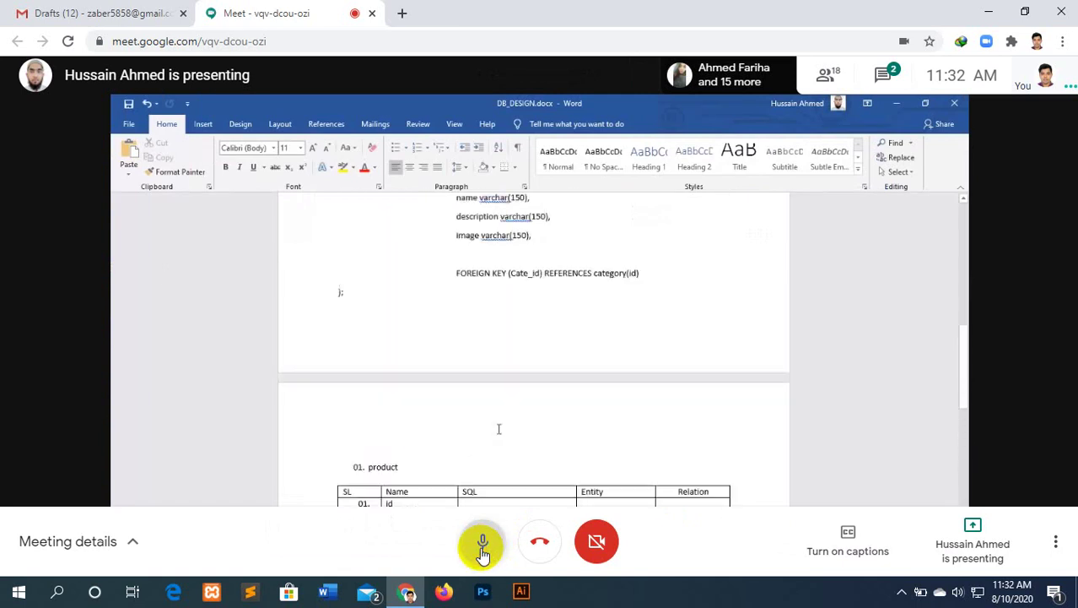
pyautogui.click(491, 547)
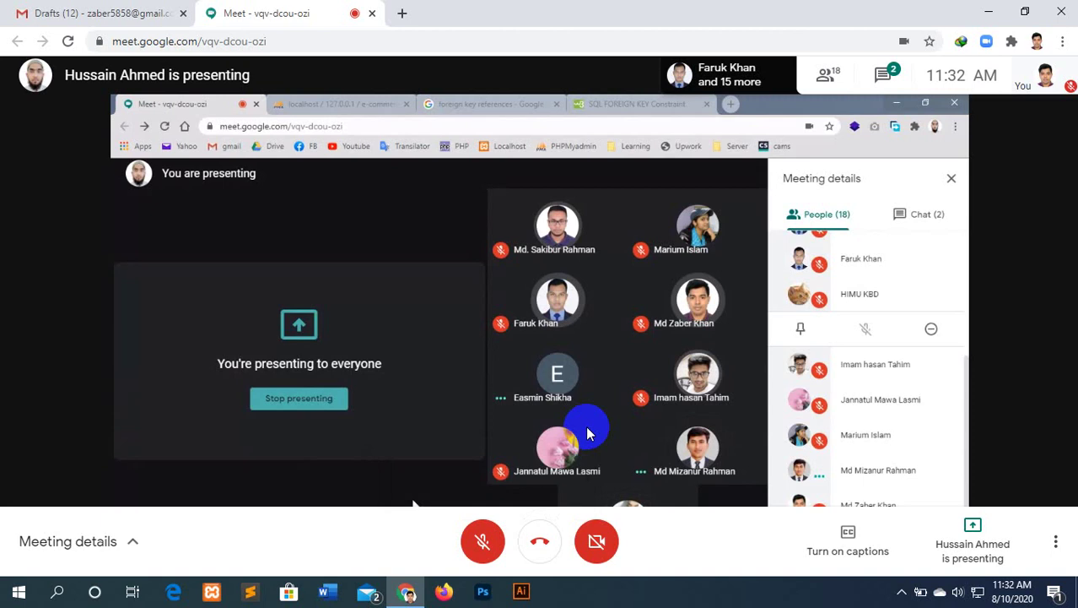
pyautogui.click(482, 544)
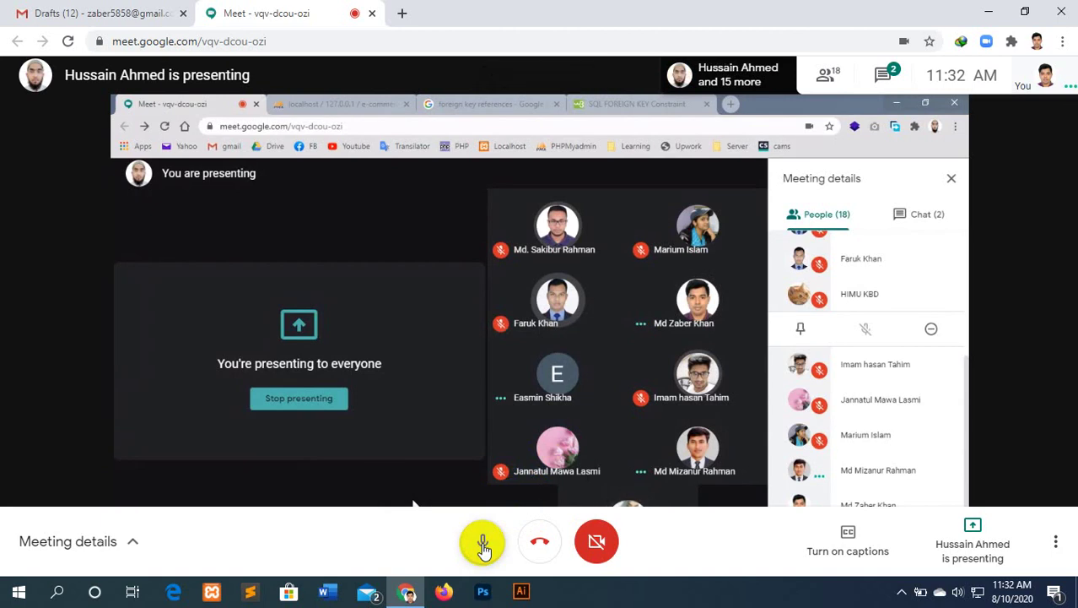
pyautogui.click(483, 545)
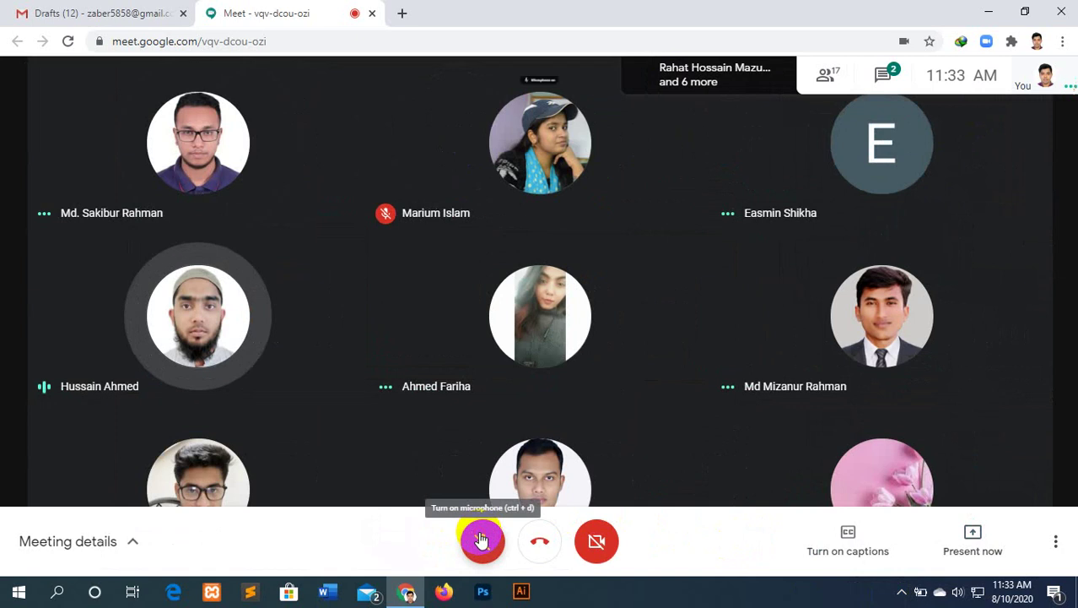
# - Switch the Meet microphone on and back off, then reveal the Windows hidden tray icons
pyautogui.click(481, 540)
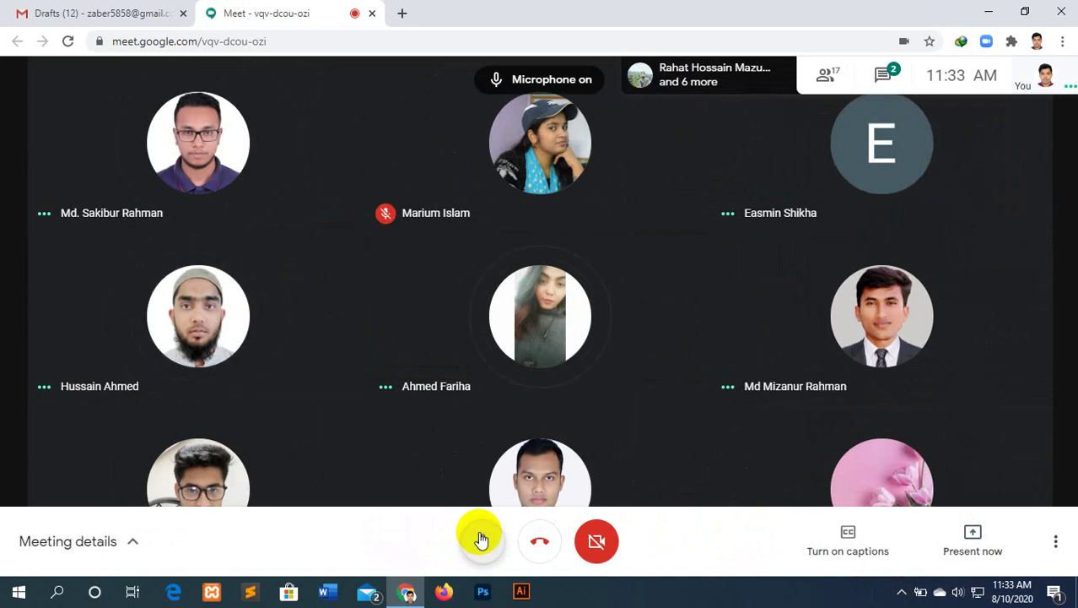
pyautogui.click(481, 540)
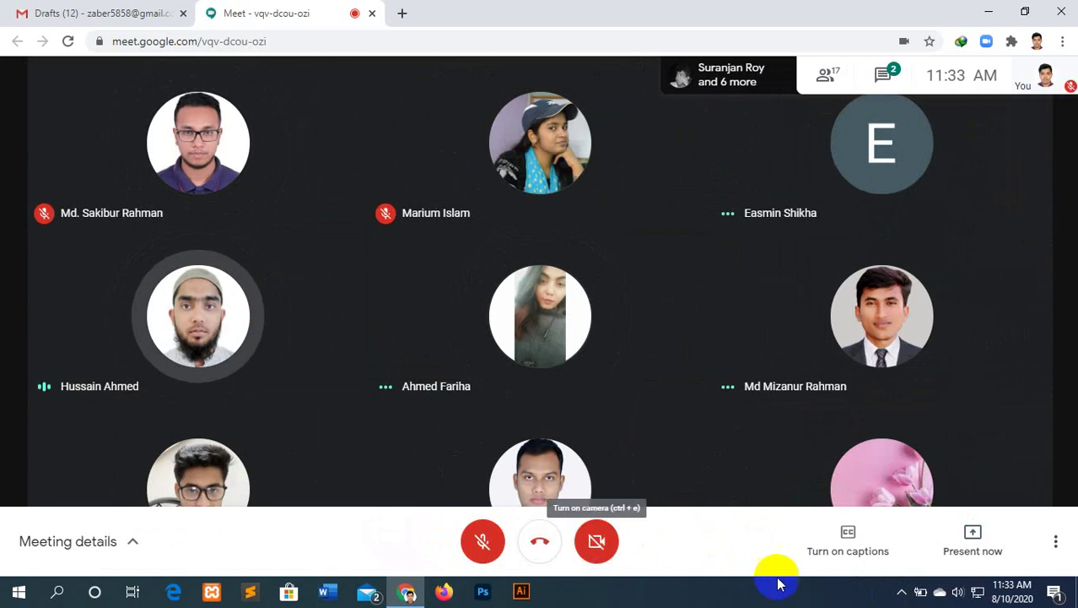
pyautogui.click(902, 593)
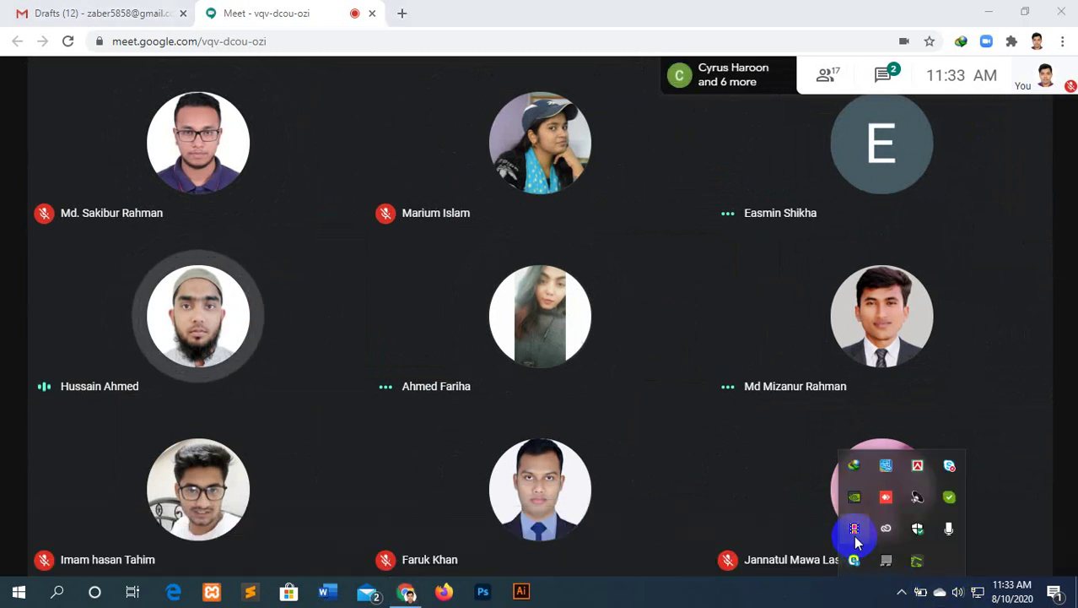